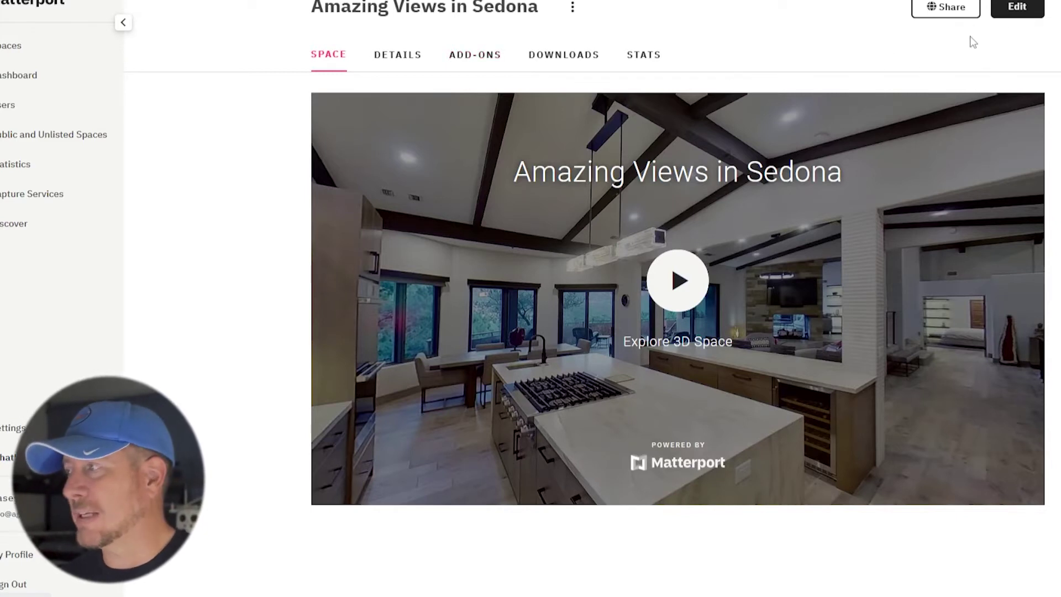
Open the "Amazing Views in Sedona" space for editing
click(1016, 16)
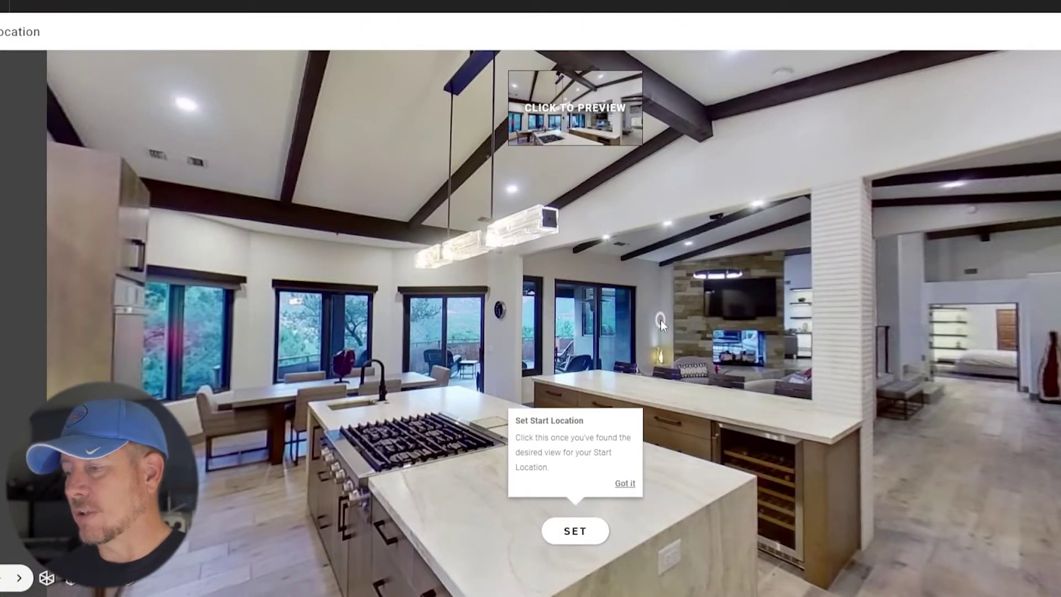
click(659, 321)
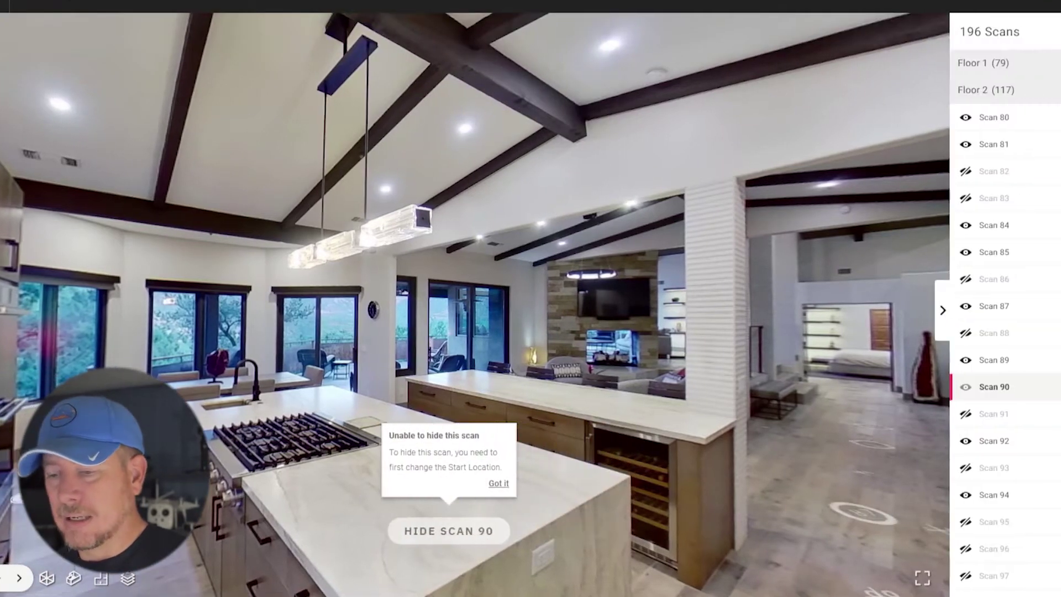
Switch the model to floor plan view and list the Floor 1 scans with Scan 1 selected
click(101, 579)
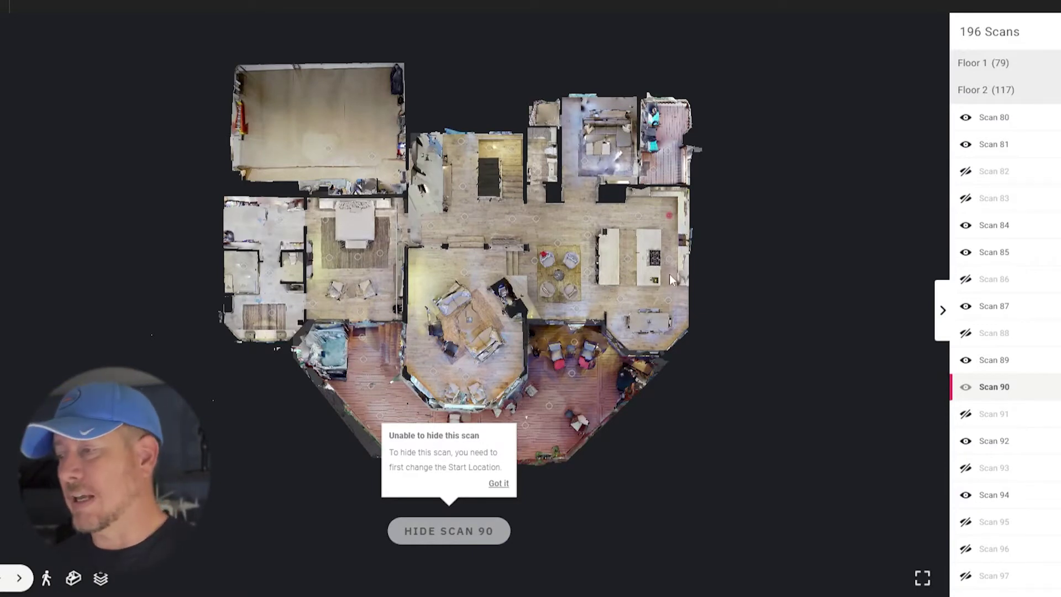
scroll(415, 265, up, 3)
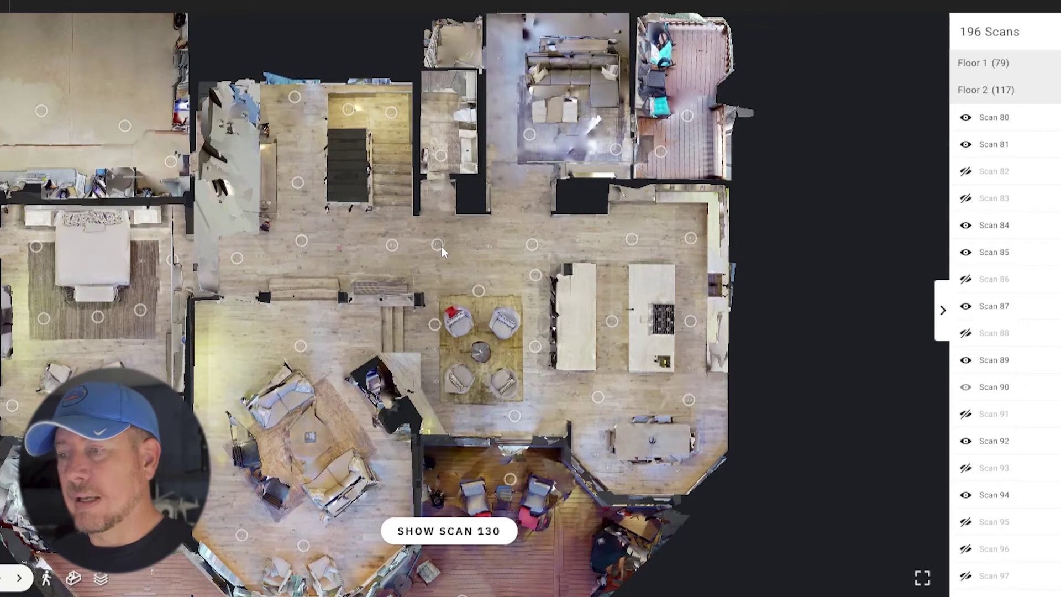
drag(481, 239, 537, 237)
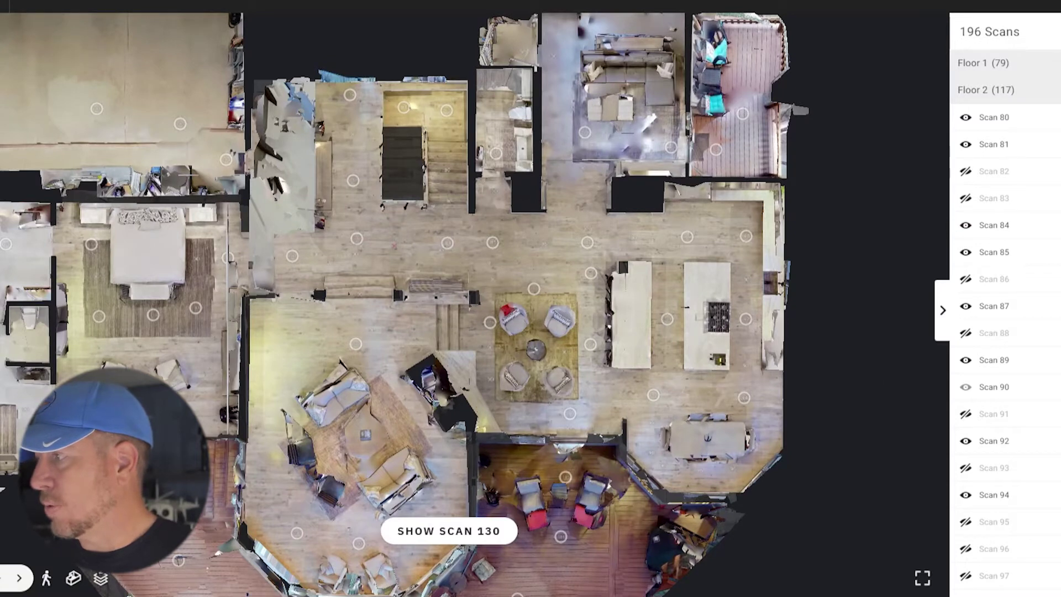
click(1010, 63)
click(1016, 92)
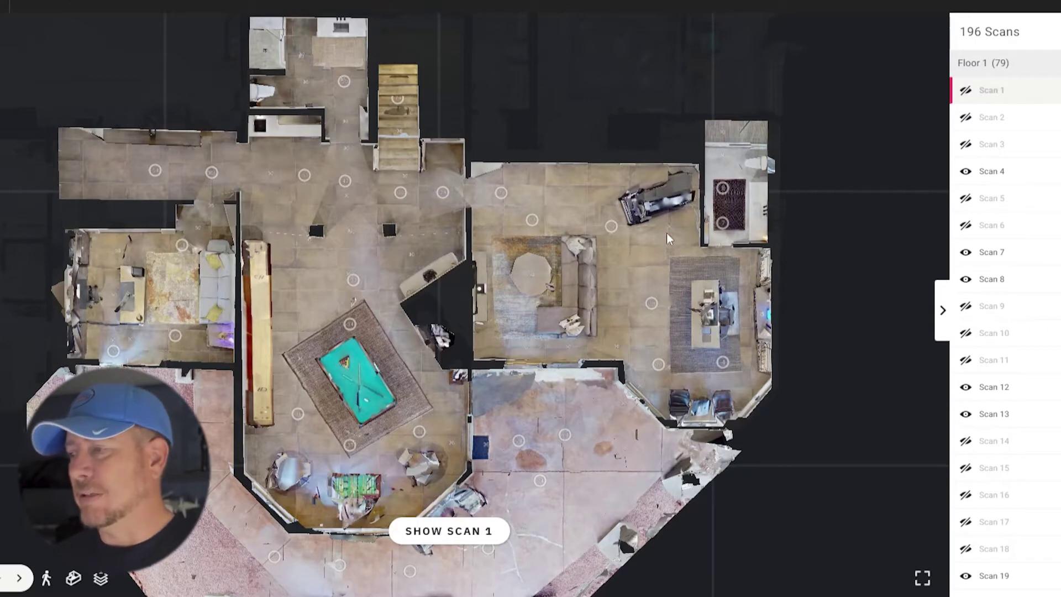
Enter the walkthrough at Scan 1 on Floor 1 and move on to Scan 12 beside the treadmill
click(672, 249)
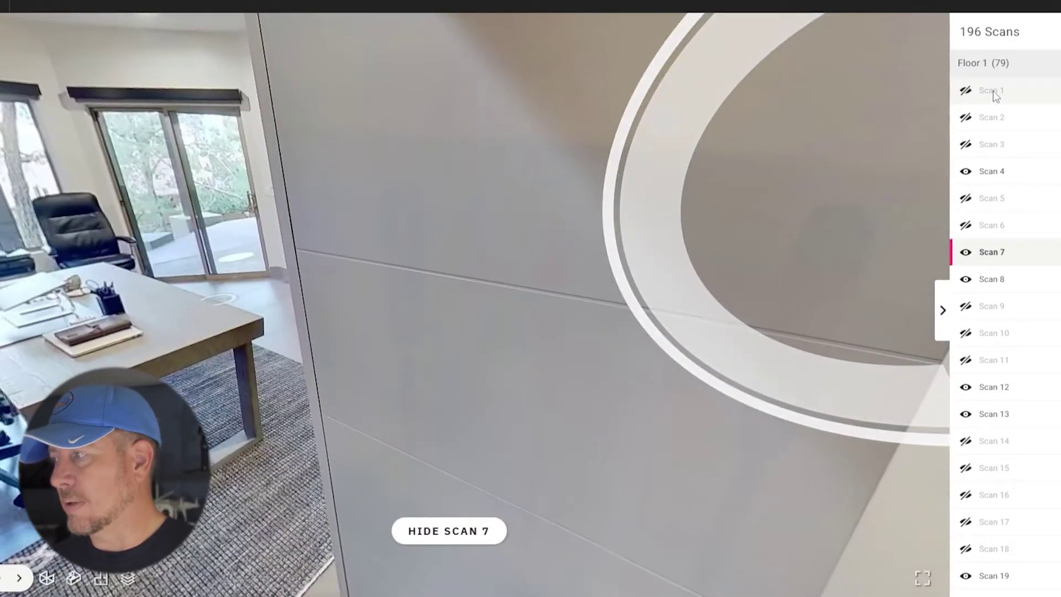
click(994, 93)
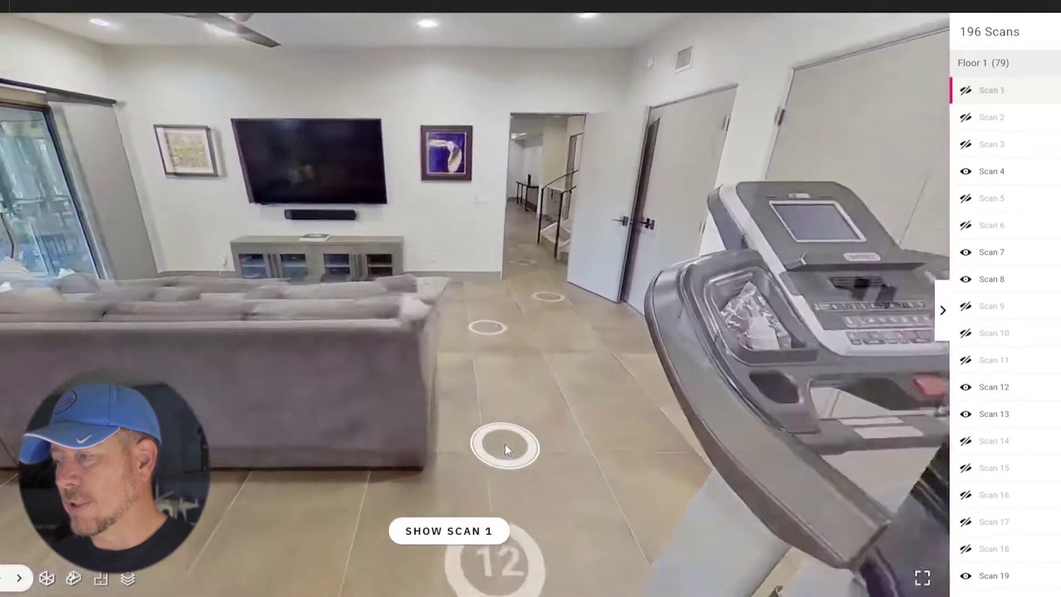
click(504, 443)
click(278, 378)
drag(554, 343, 256, 386)
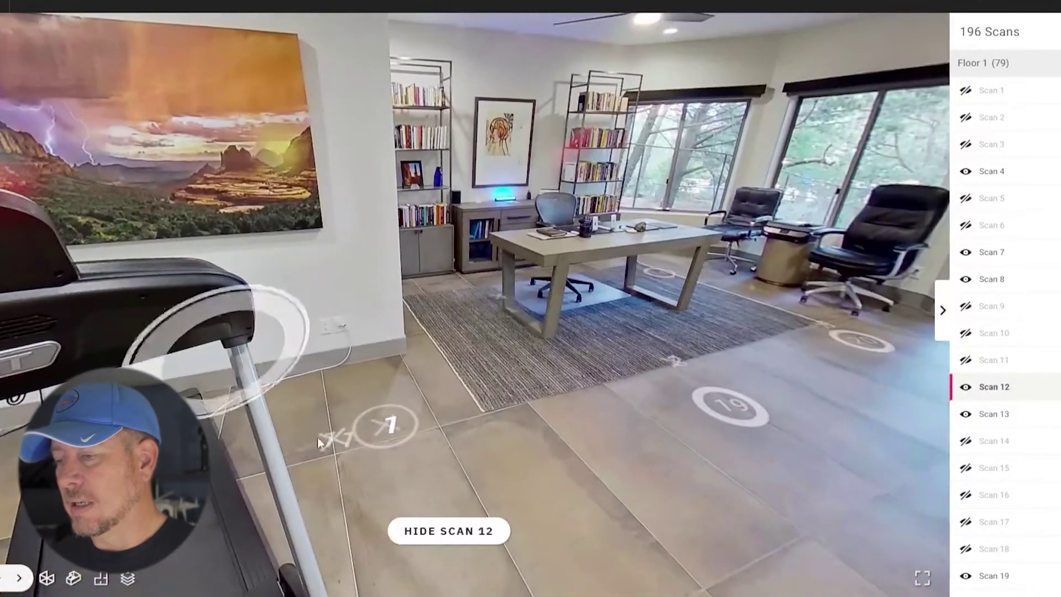
Toggle the visibility of Scan 1 on and off again, and examine the scan markers on the office floor from Scan 12
click(963, 93)
click(964, 92)
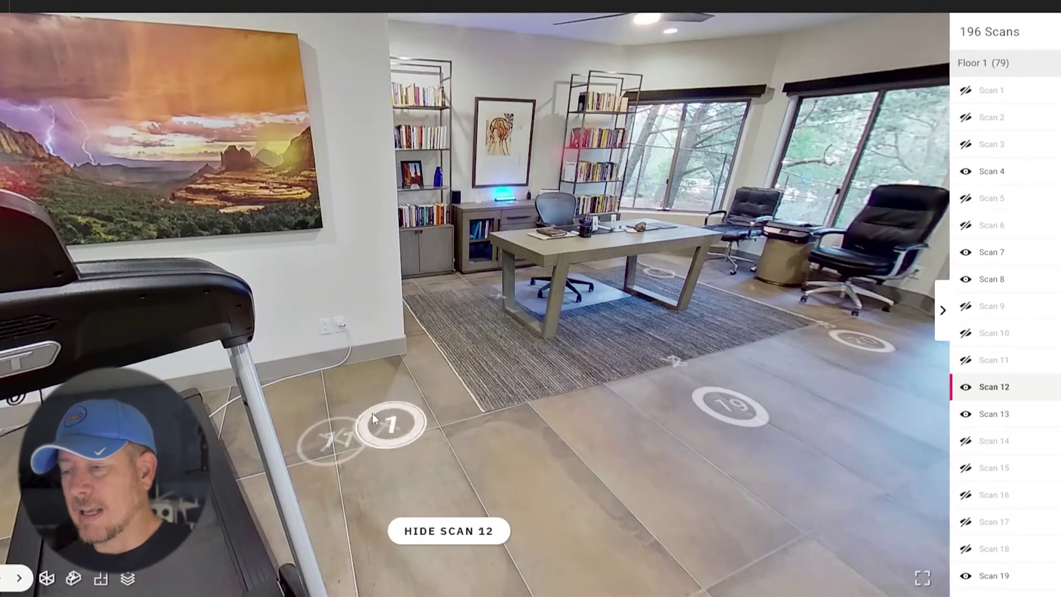
click(586, 408)
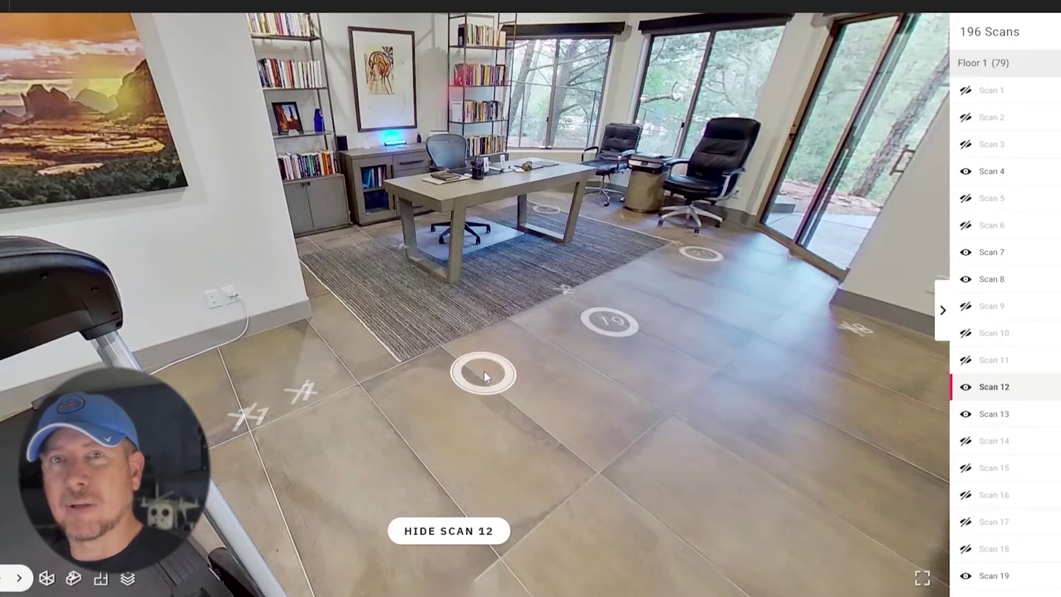
click(574, 407)
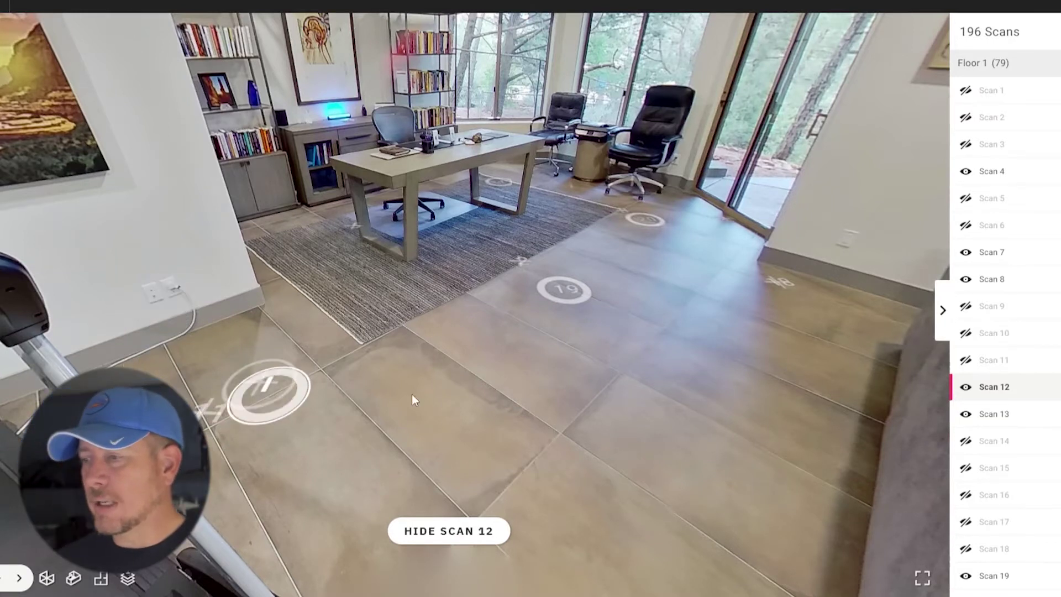
drag(464, 360, 426, 446)
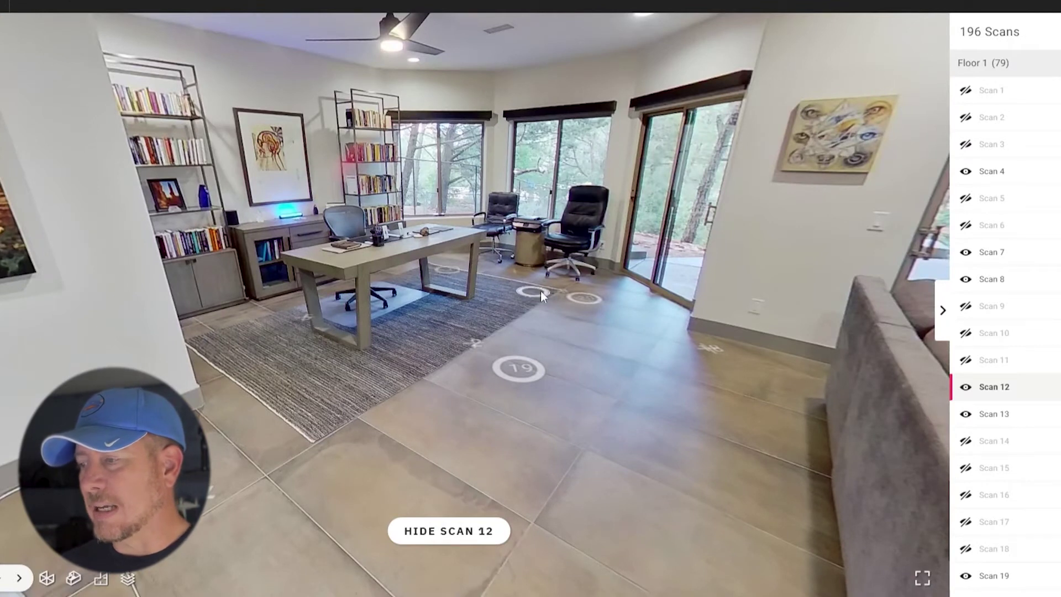
Move to Scan 20 near the office's patio door, view the spot from hidden Scan 3, and return to Scan 20
click(588, 301)
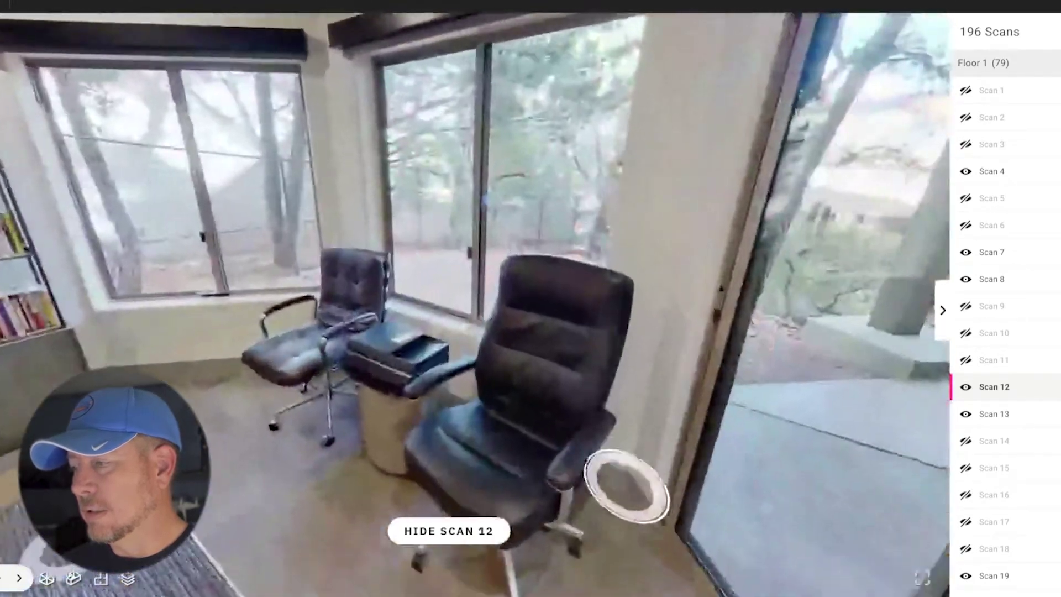
drag(626, 486, 523, 206)
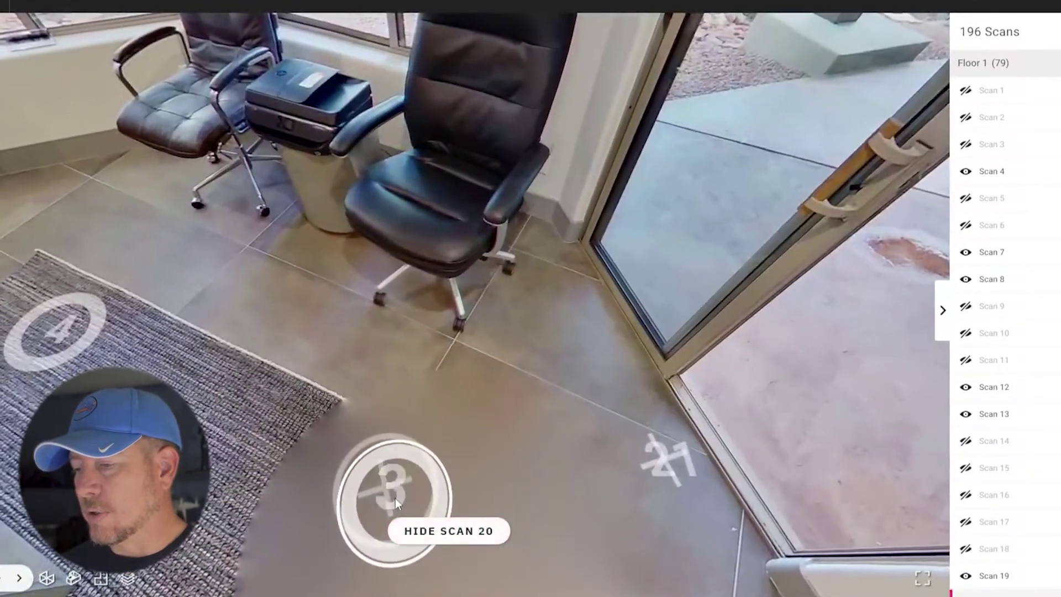
click(396, 498)
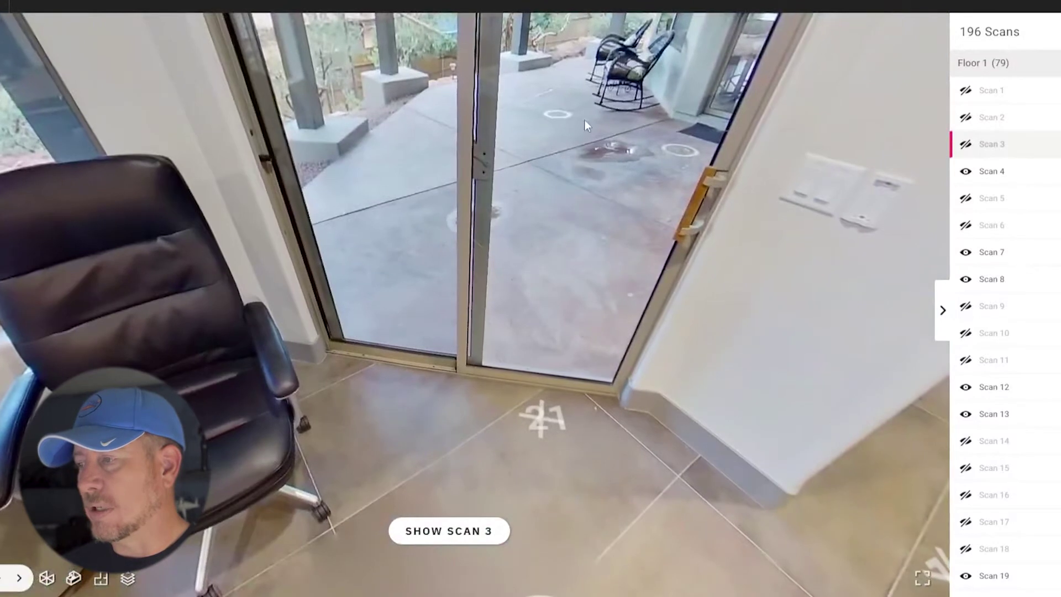
click(660, 396)
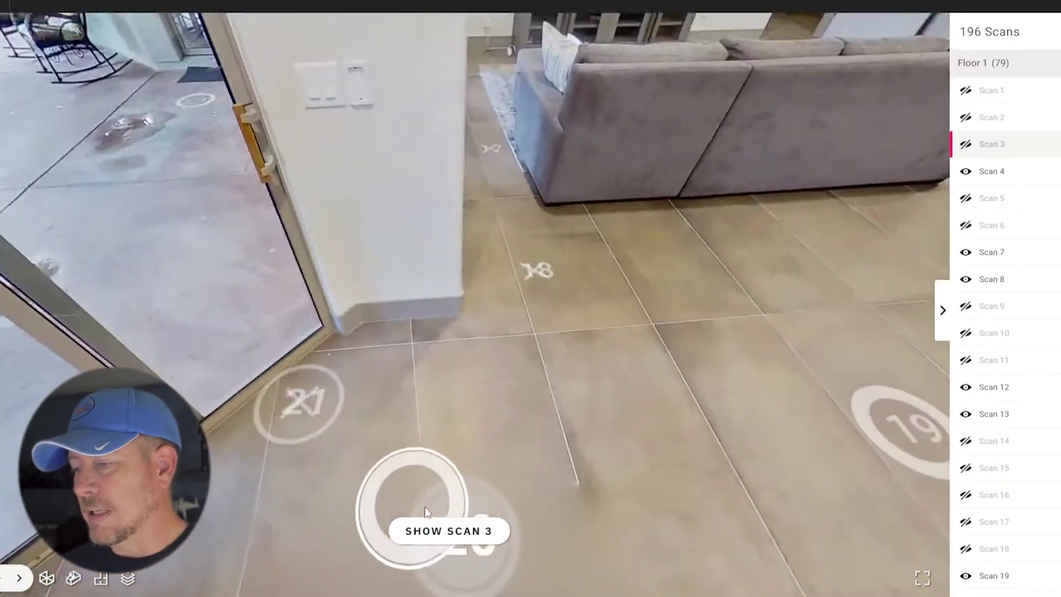
click(442, 500)
Go out to Scan 23 on the patio and through the sliding door to Scan 27 beside the pool table
drag(626, 403, 643, 556)
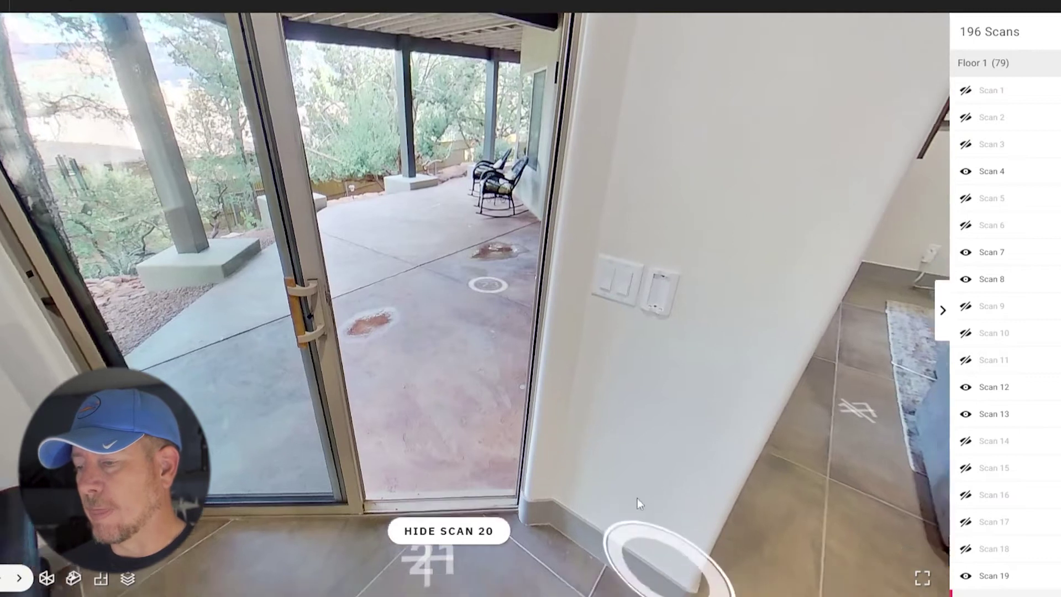
drag(637, 498, 607, 420)
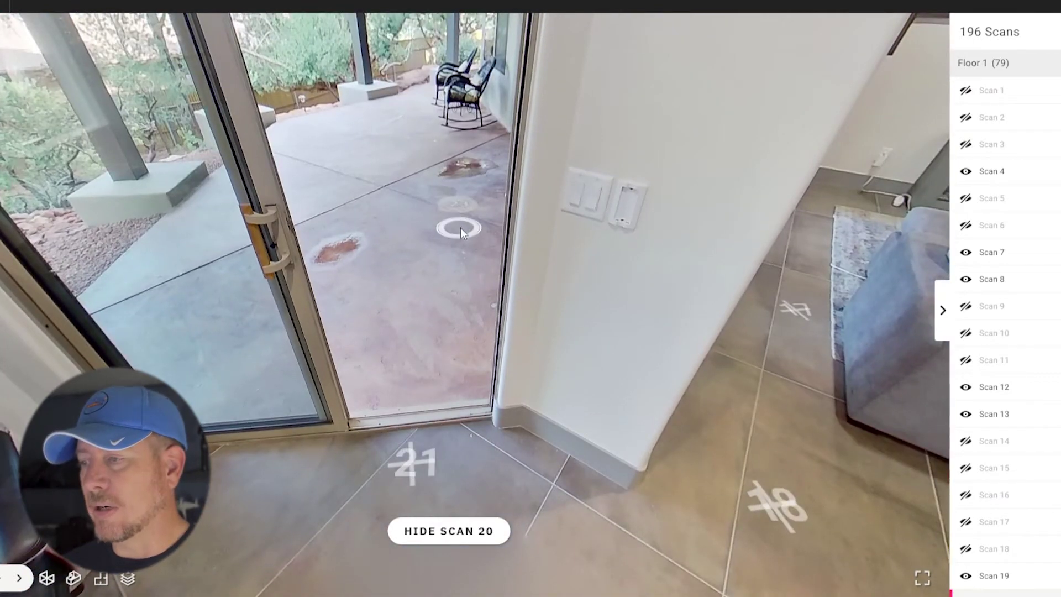
click(711, 375)
click(384, 507)
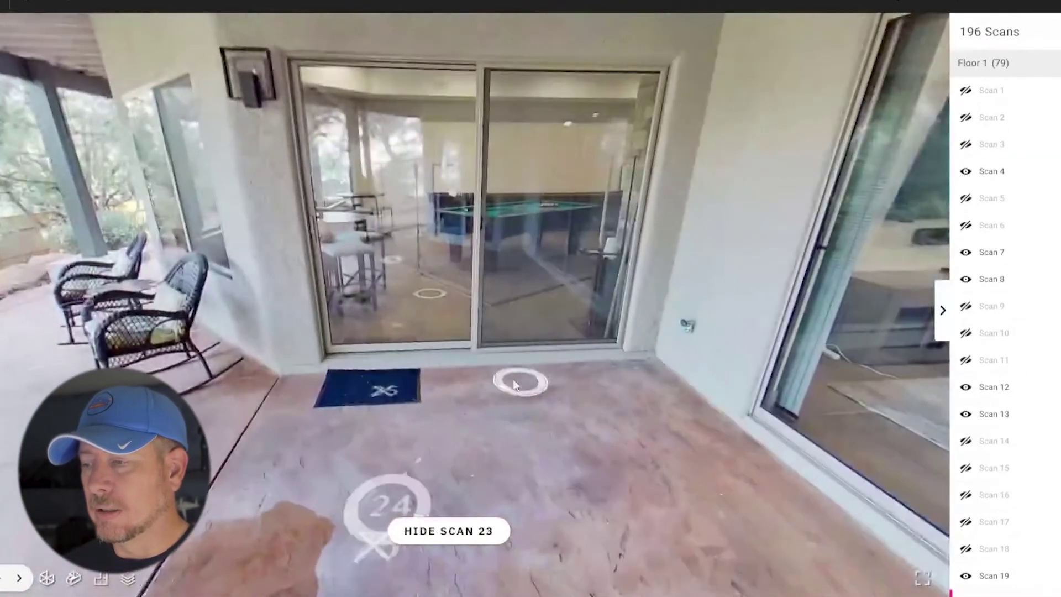
click(380, 507)
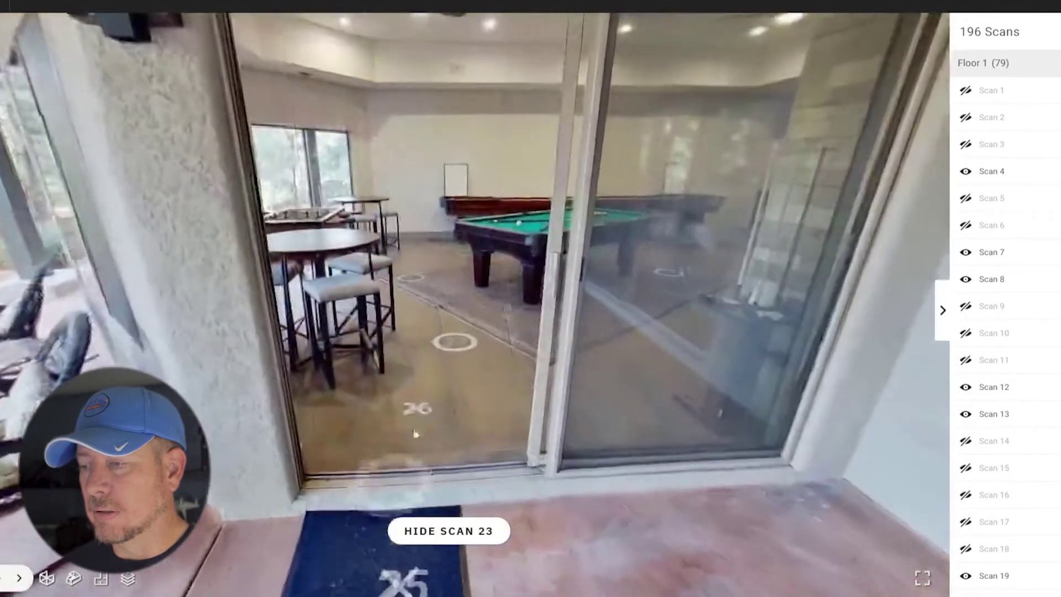
click(456, 341)
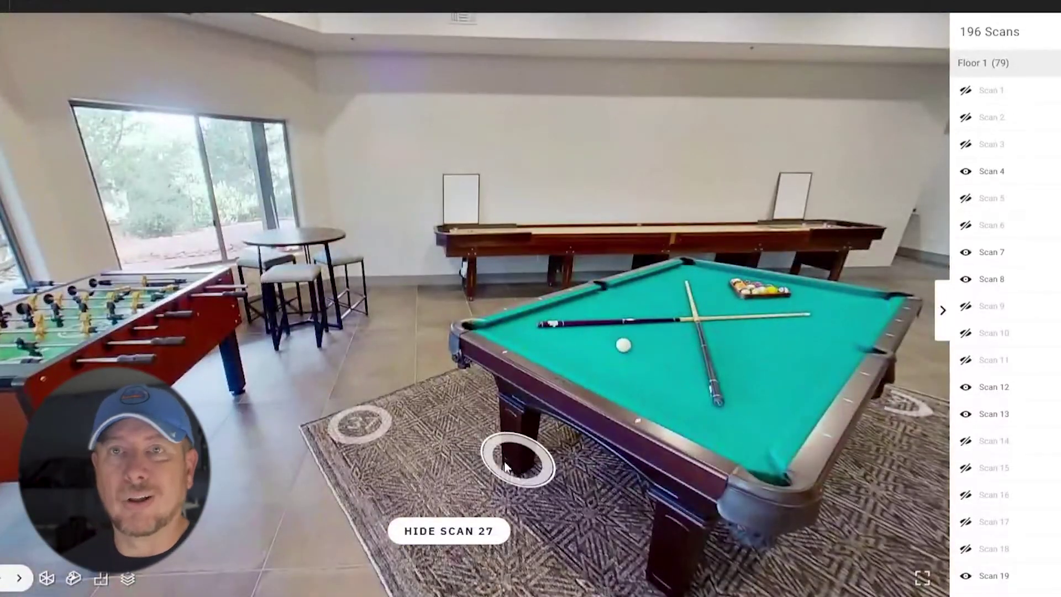
click(513, 455)
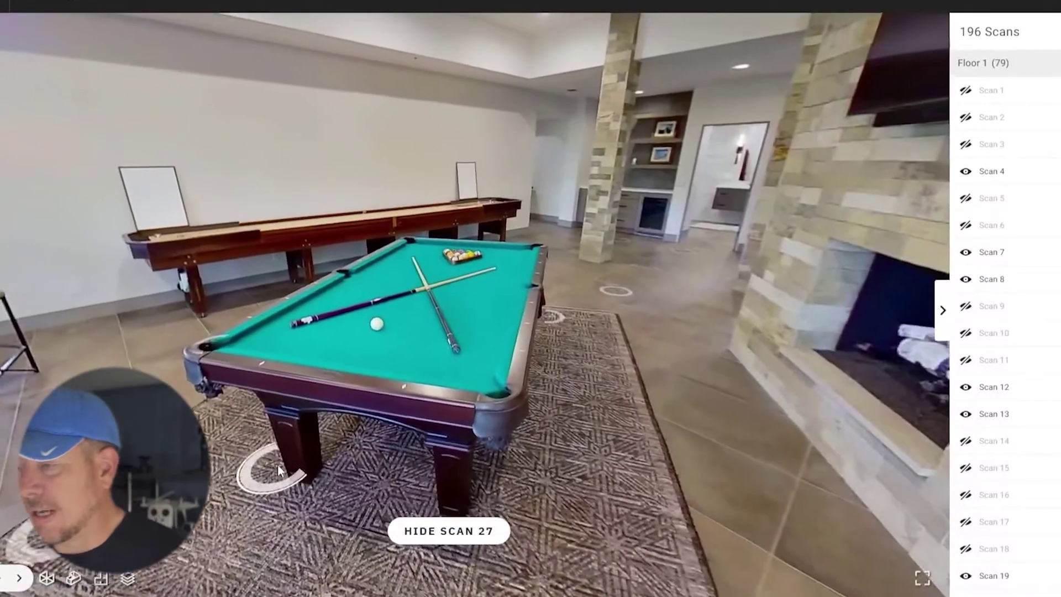
Move past the pool table via Scan 39 to Scan 42 and examine the scan markers around the wet bar
click(608, 286)
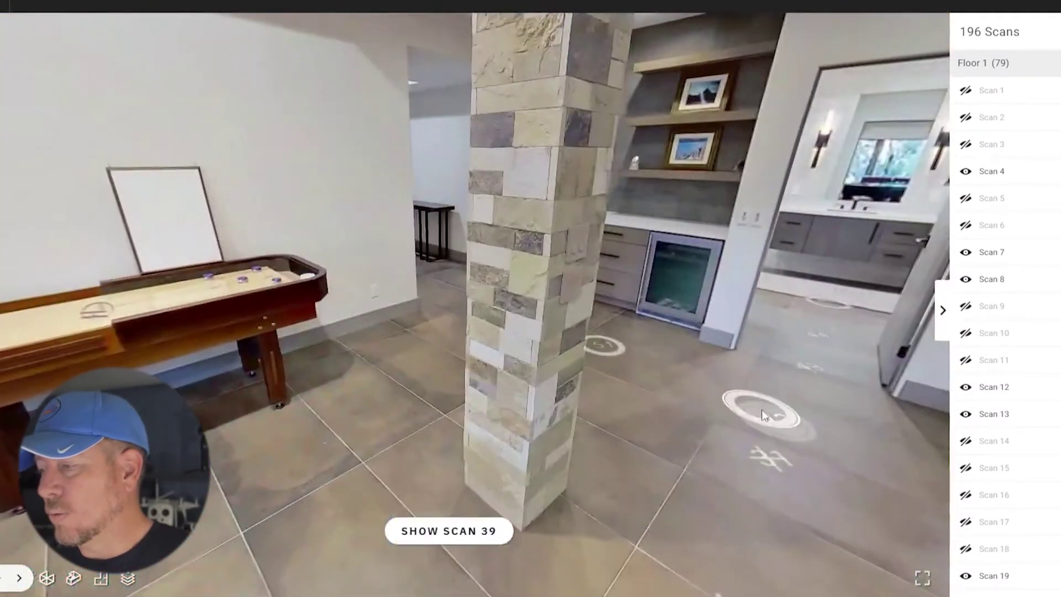
click(750, 407)
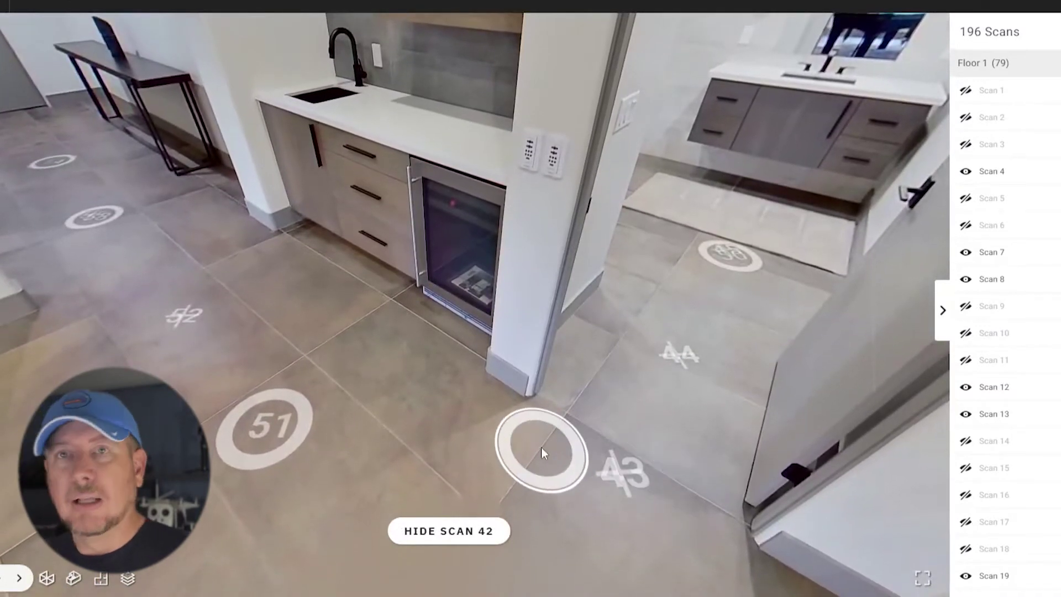
drag(467, 456, 578, 494)
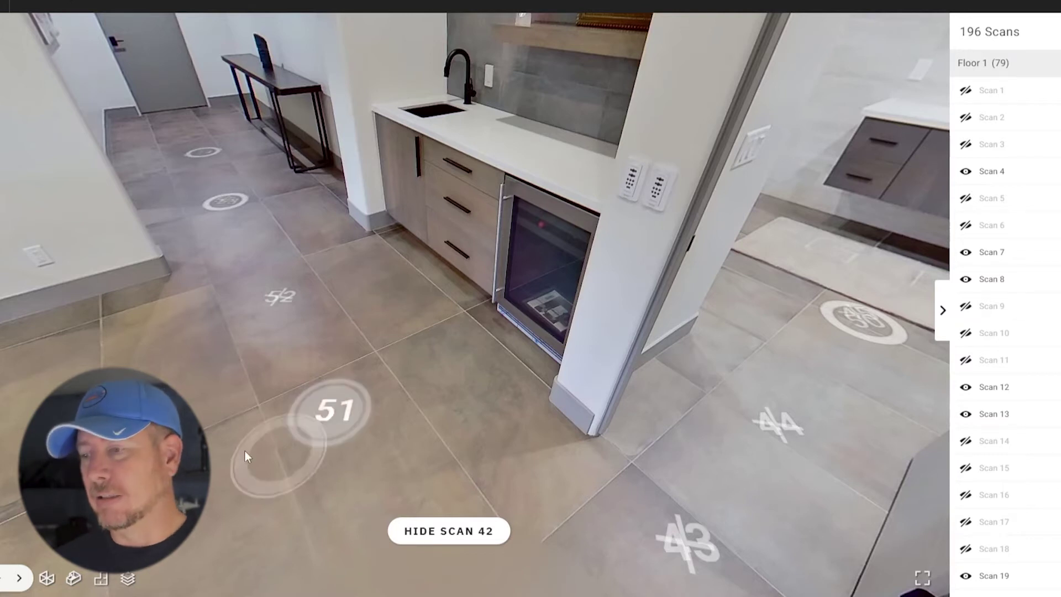
click(298, 291)
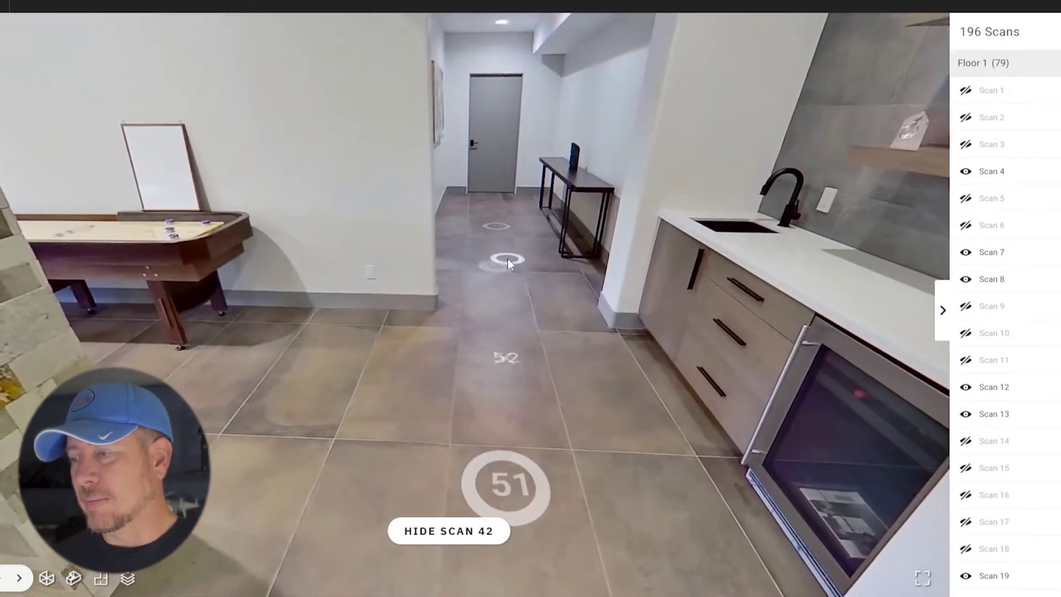
Walk down the hallway via Scan 51 to hidden Scan 55 and look into the adjoining room with the sofa
click(507, 258)
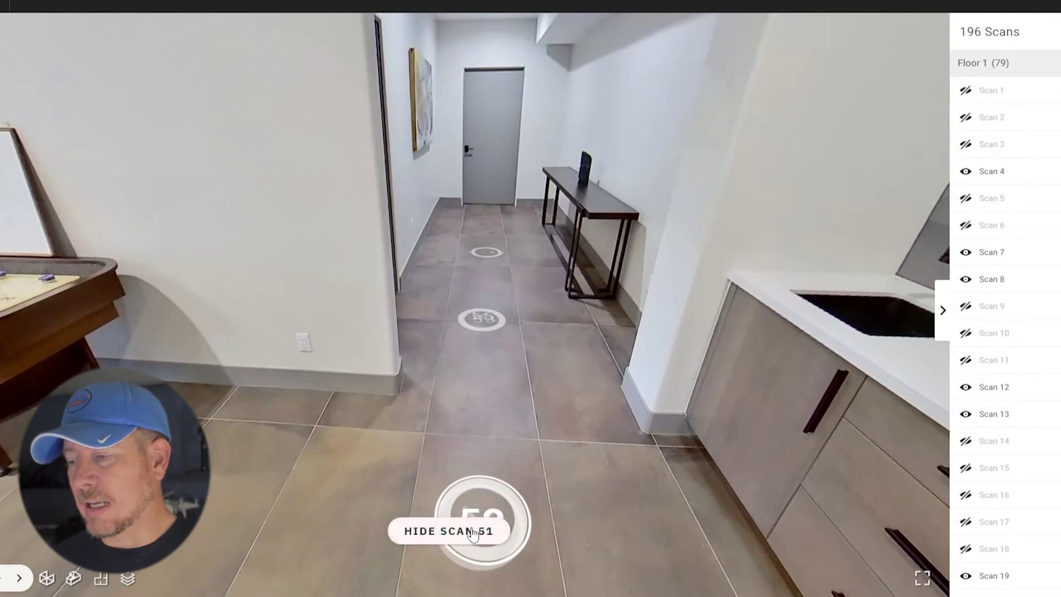
click(501, 529)
click(486, 323)
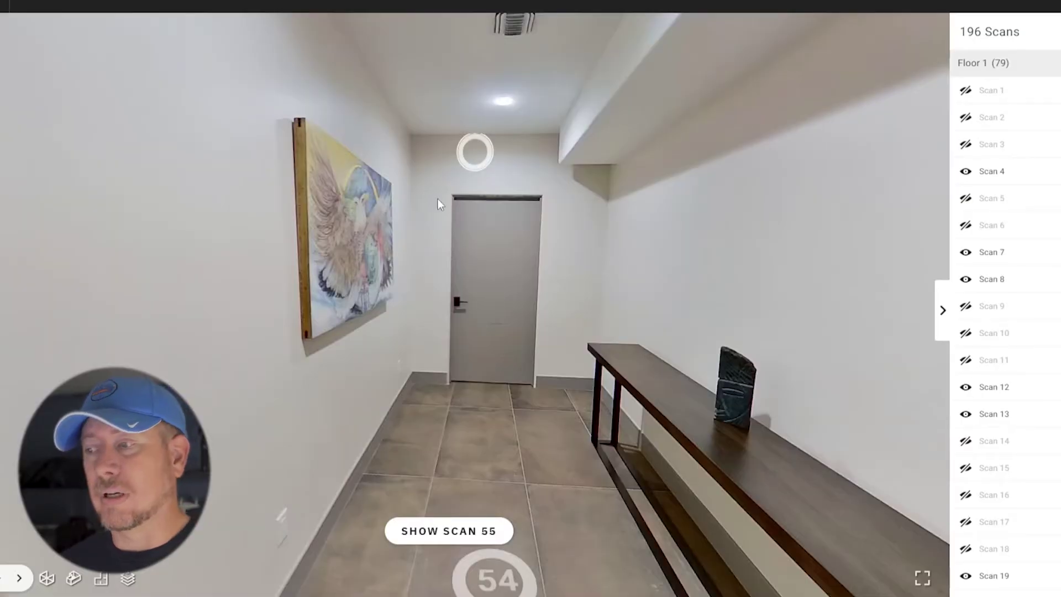
drag(353, 271, 691, 268)
drag(506, 351, 625, 296)
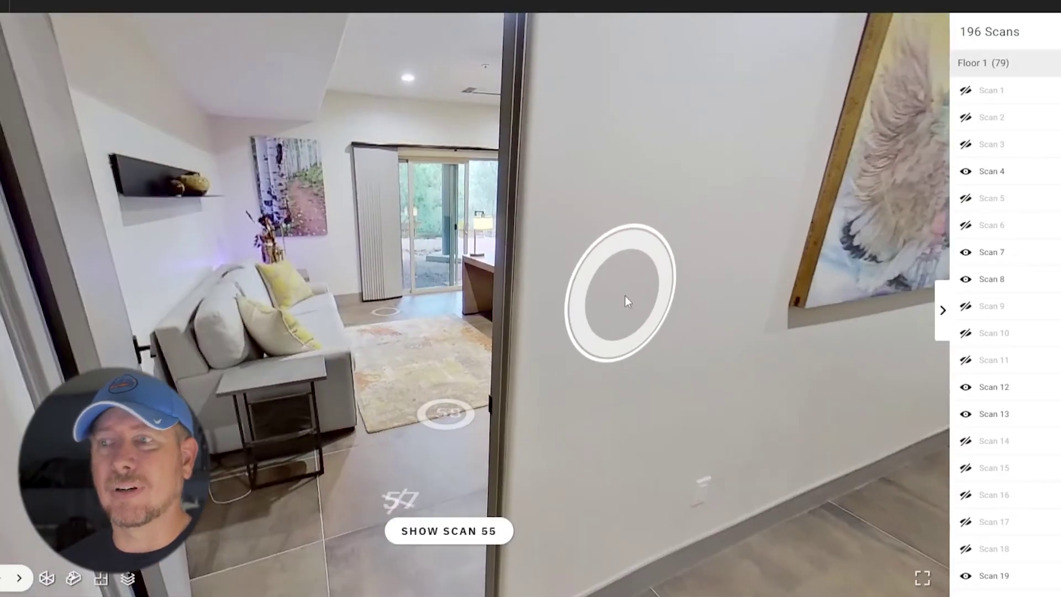
drag(564, 399, 582, 356)
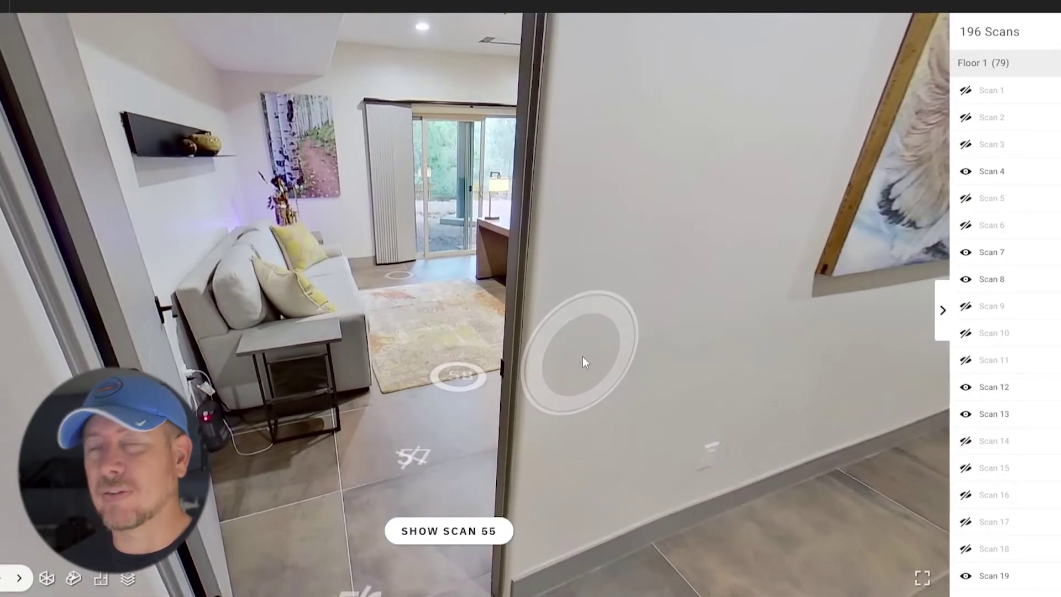
Walk through the room with the sofa and desk via Scans 58, 60 and 65, and return to Scan 58
click(468, 376)
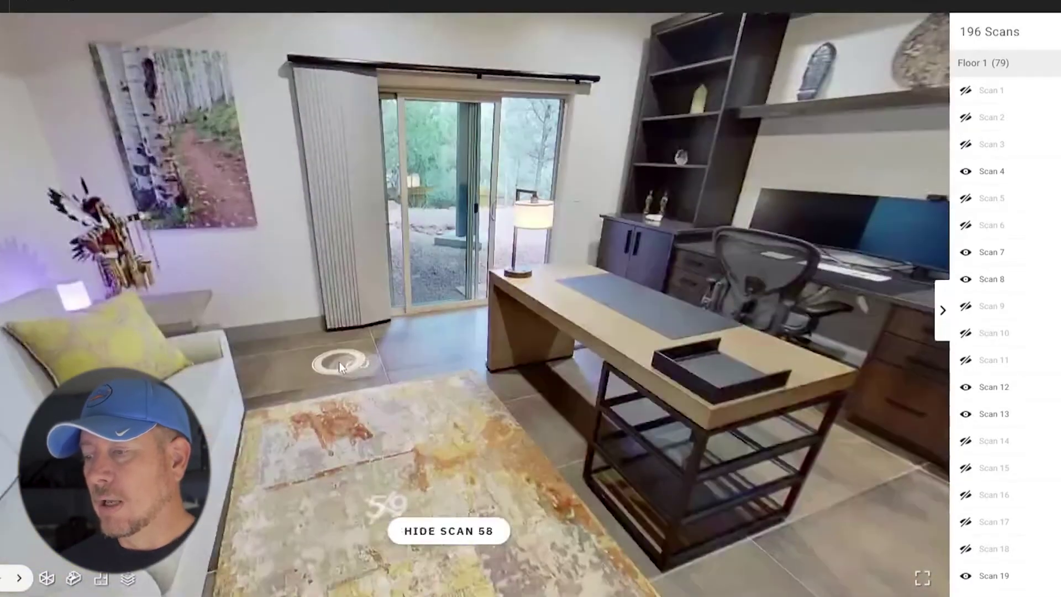
click(342, 365)
drag(528, 387, 216, 472)
drag(615, 497, 555, 392)
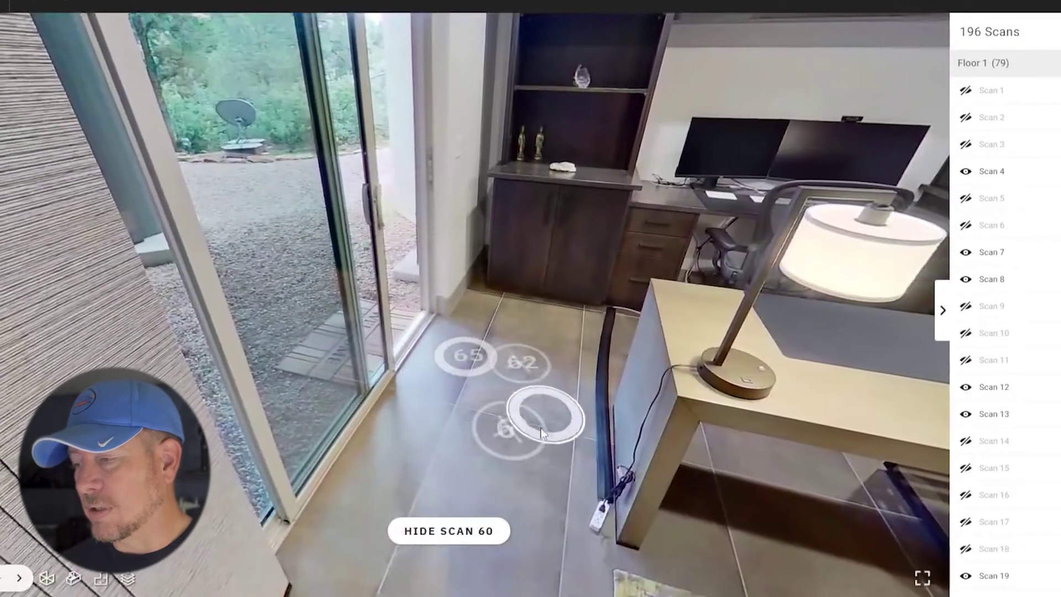
click(468, 366)
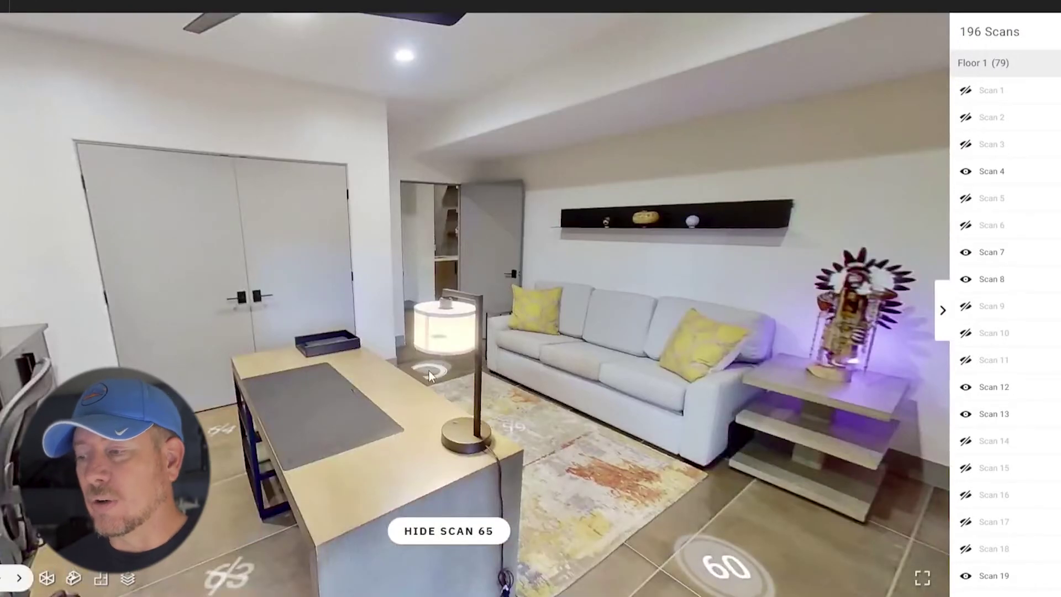
click(434, 367)
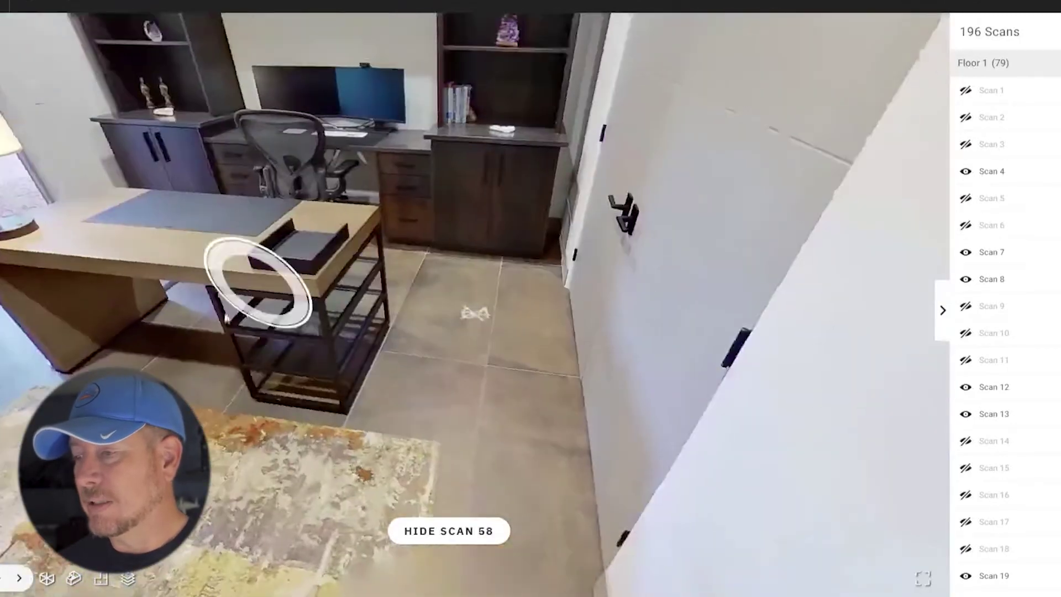
Look around the office desk, rug and sliding door from Scan 58, and view the sofa wall from hidden Scan 59
drag(258, 281, 469, 422)
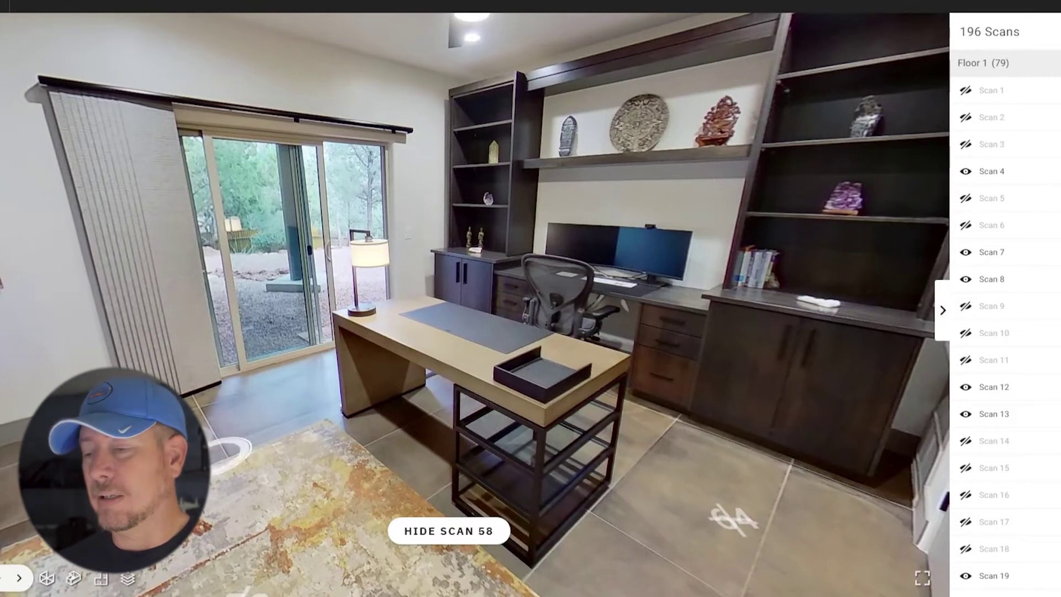
click(608, 506)
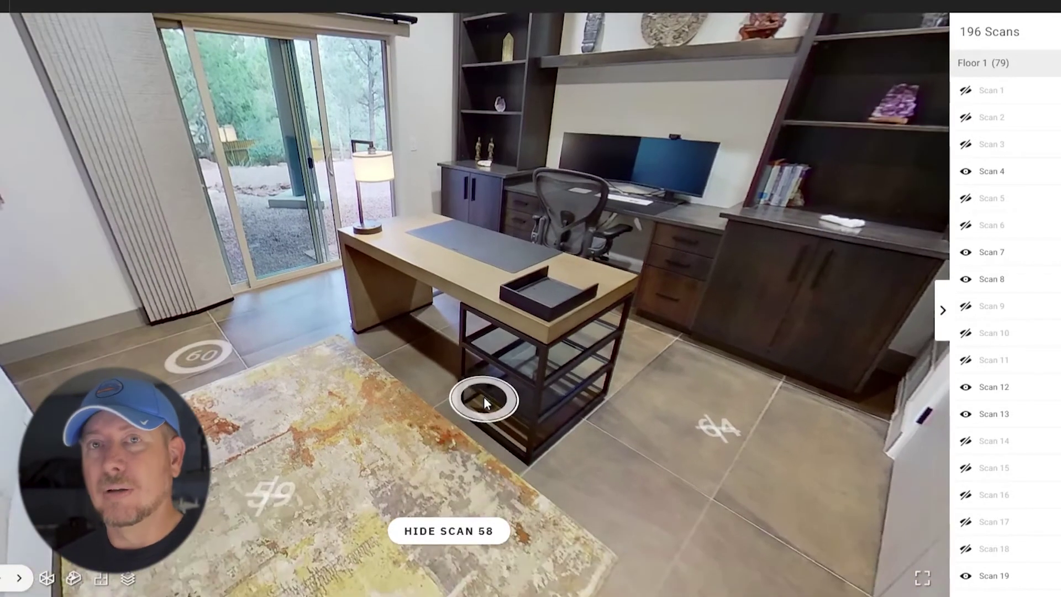
drag(484, 397, 489, 462)
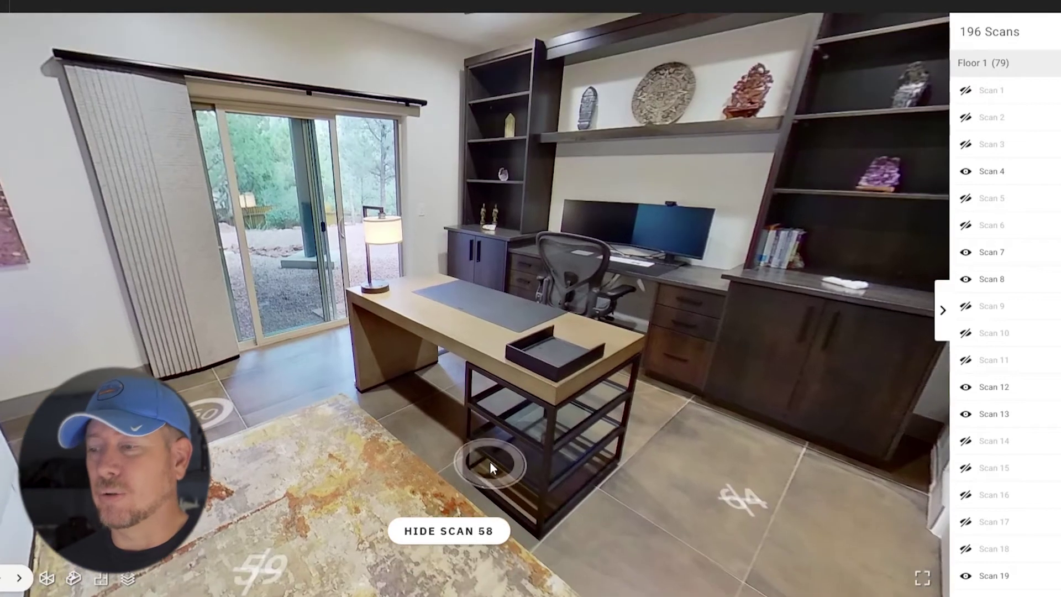
drag(587, 396, 595, 438)
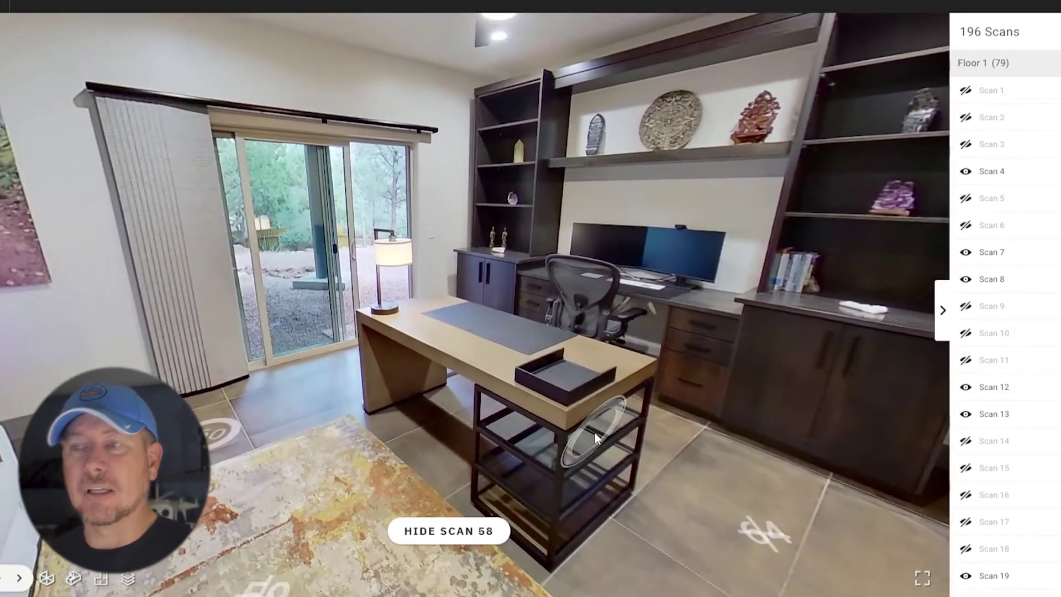
click(283, 574)
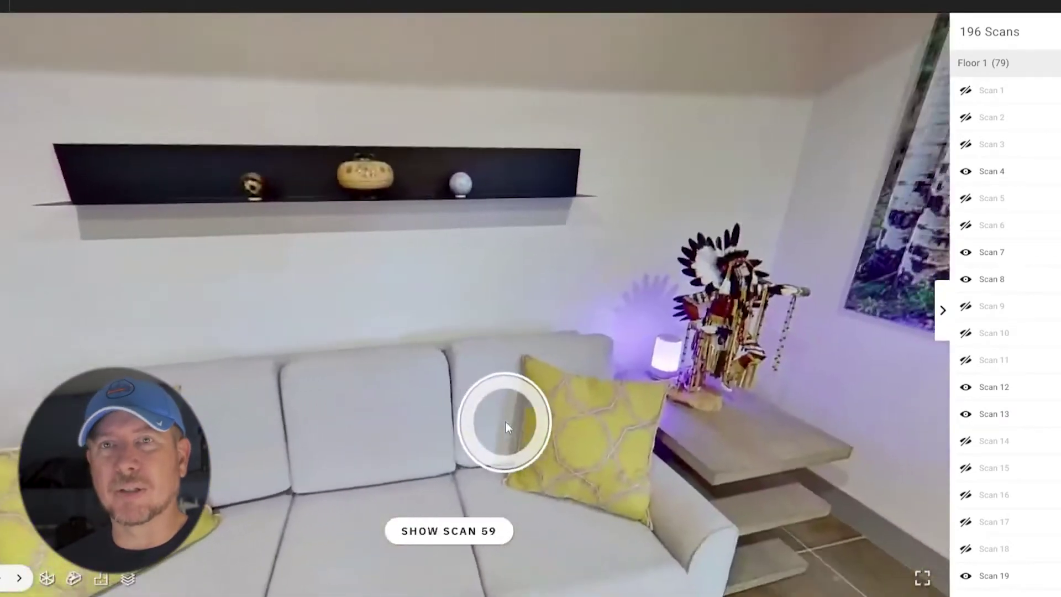
drag(505, 422, 327, 409)
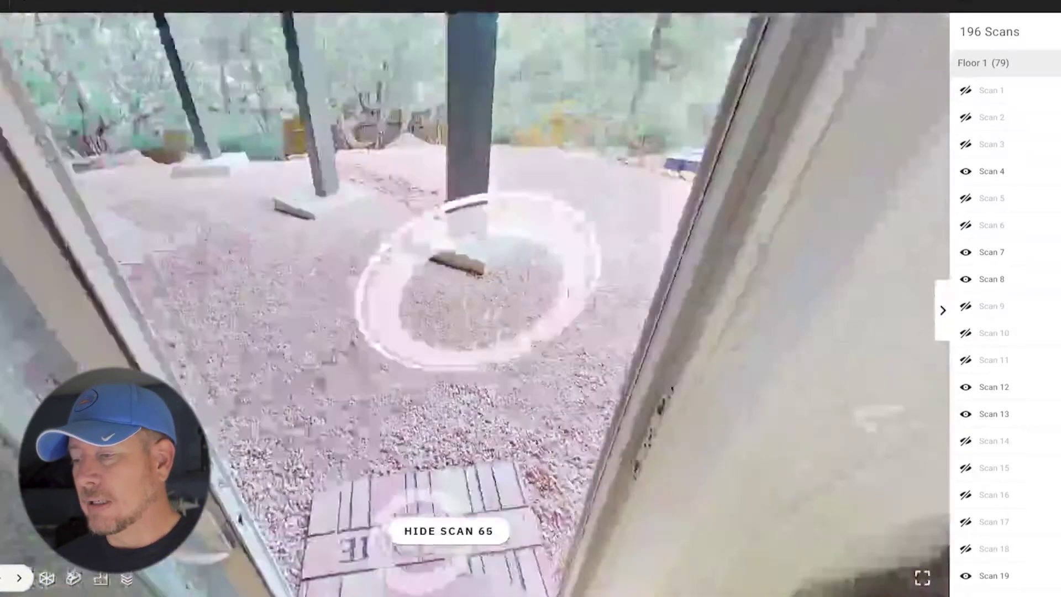
Go out through the office sliding door via Scan 66 to Scan 67 on the gravel and look back at the doorway
click(477, 279)
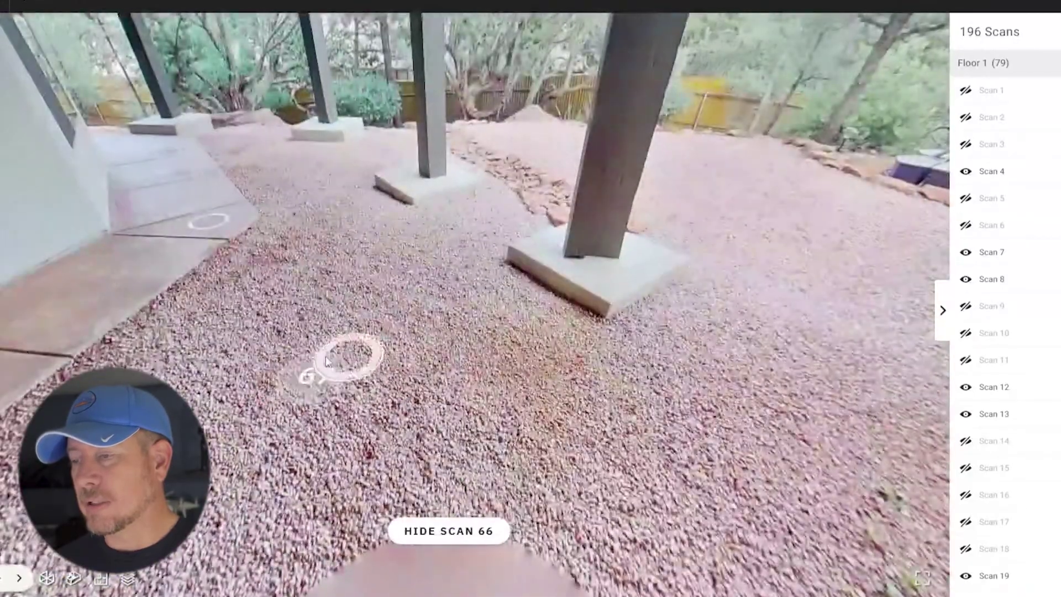
drag(507, 407, 386, 379)
scroll(425, 385, up, 3)
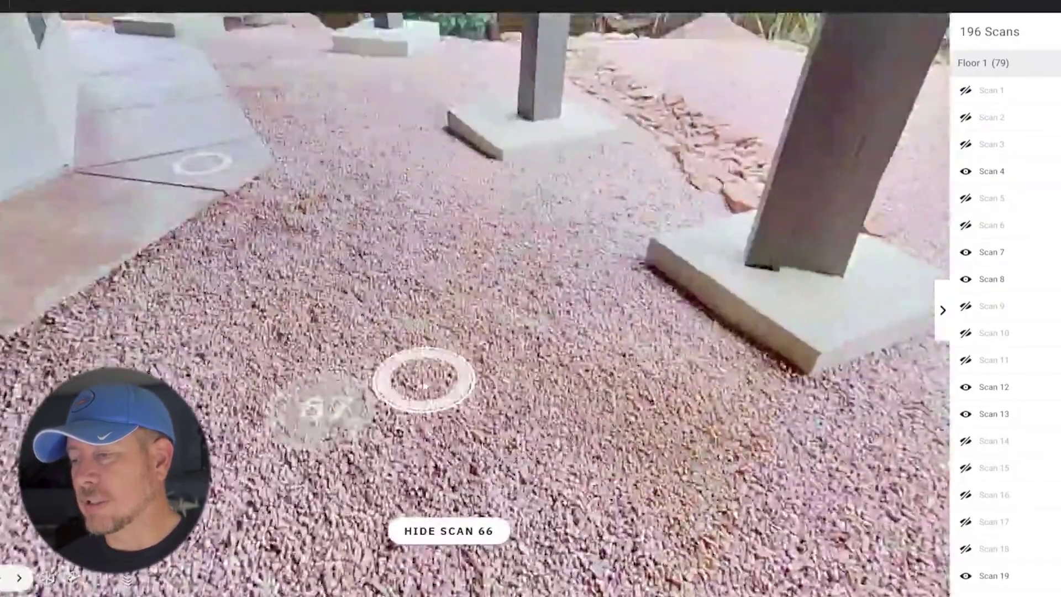
click(331, 401)
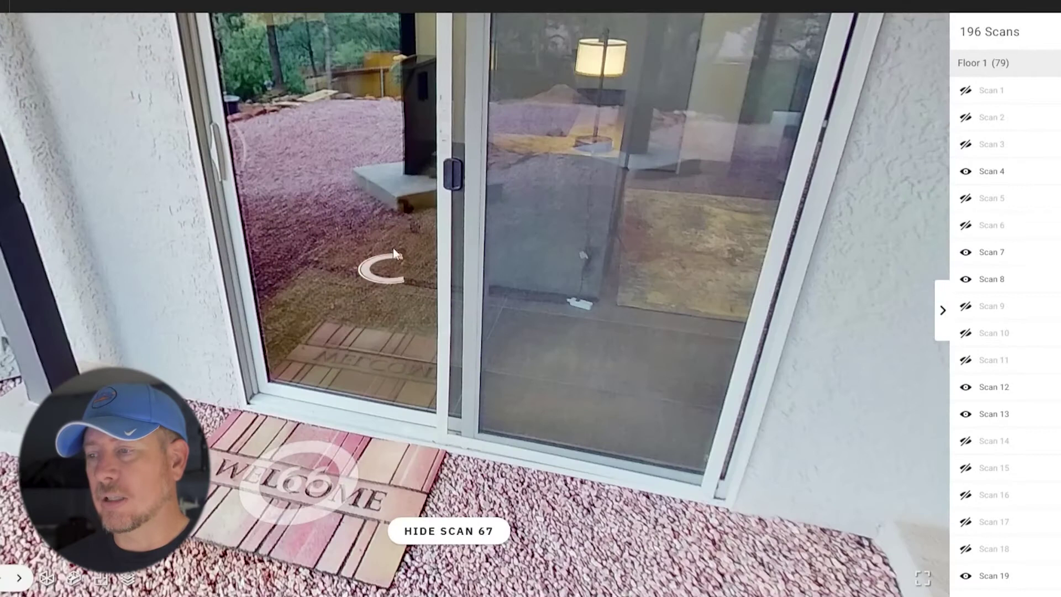
click(304, 491)
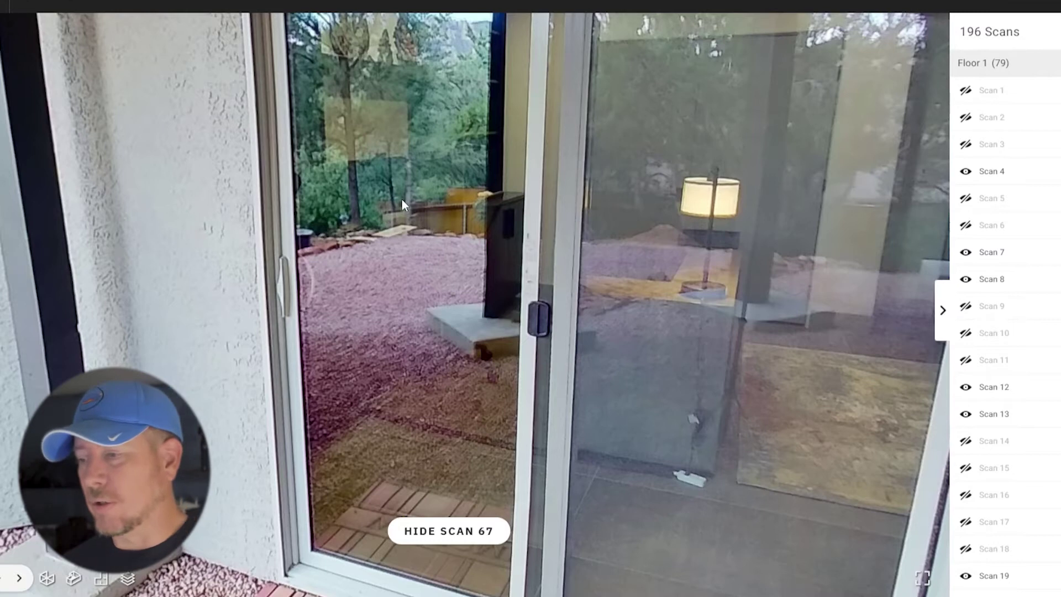
click(91, 201)
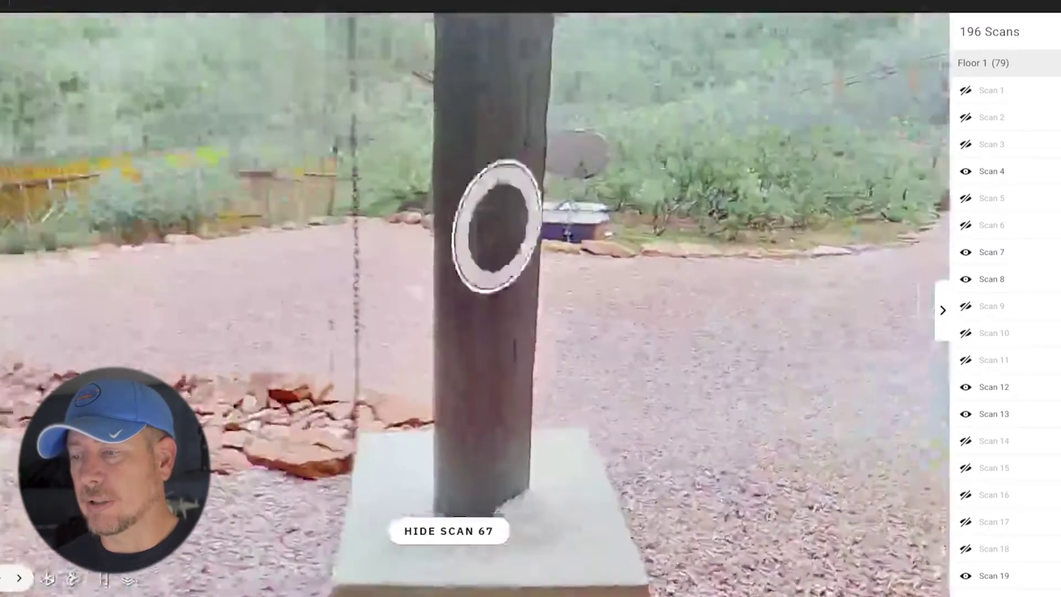
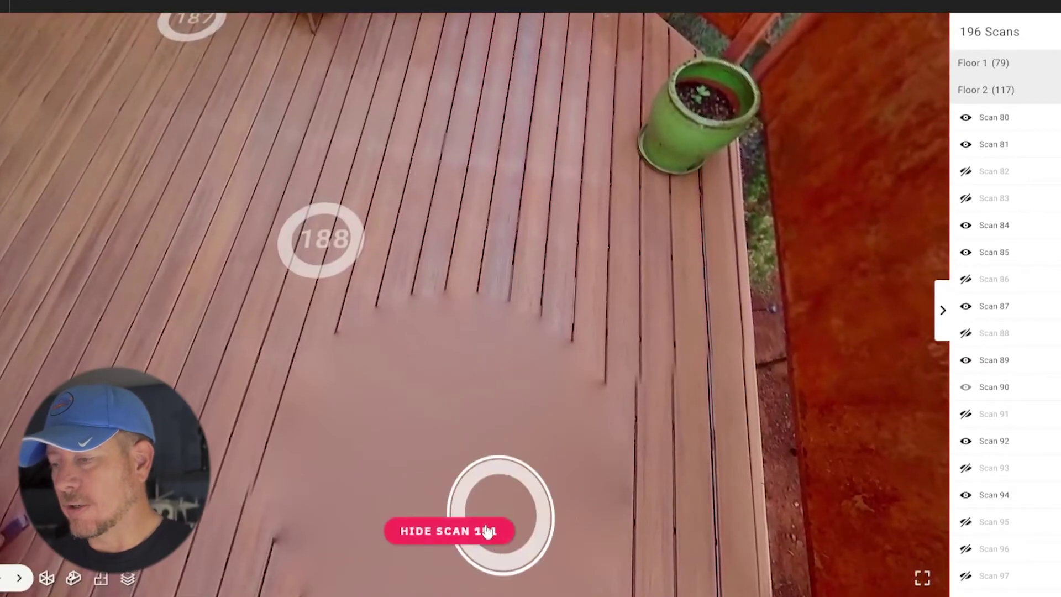
Look around the Floor 2 deck from Scan 181 and examine the neighbouring markers for Scans 187 and 188
drag(463, 257, 635, 515)
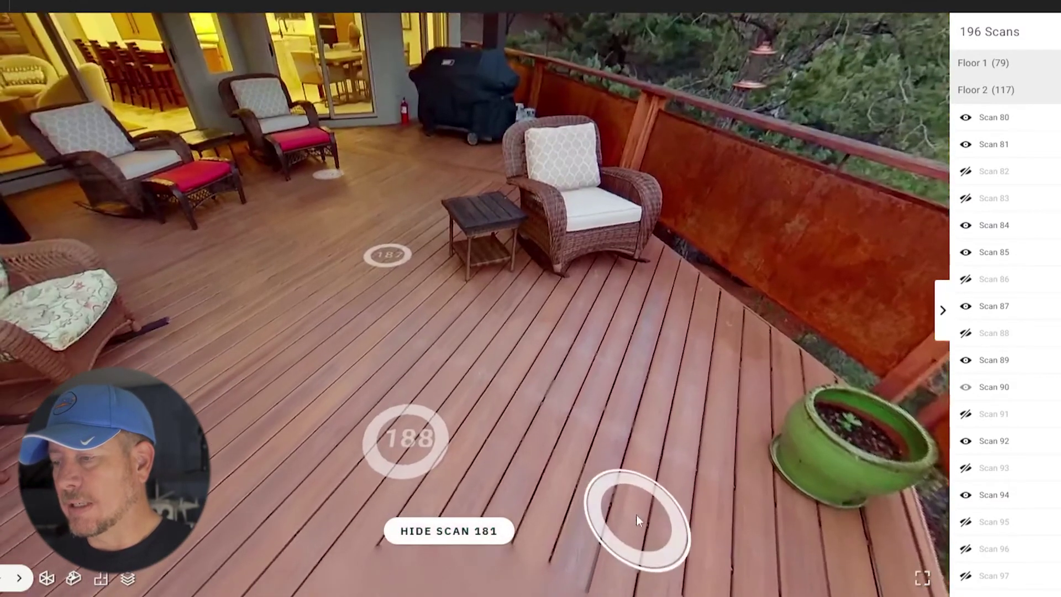
drag(525, 360, 651, 230)
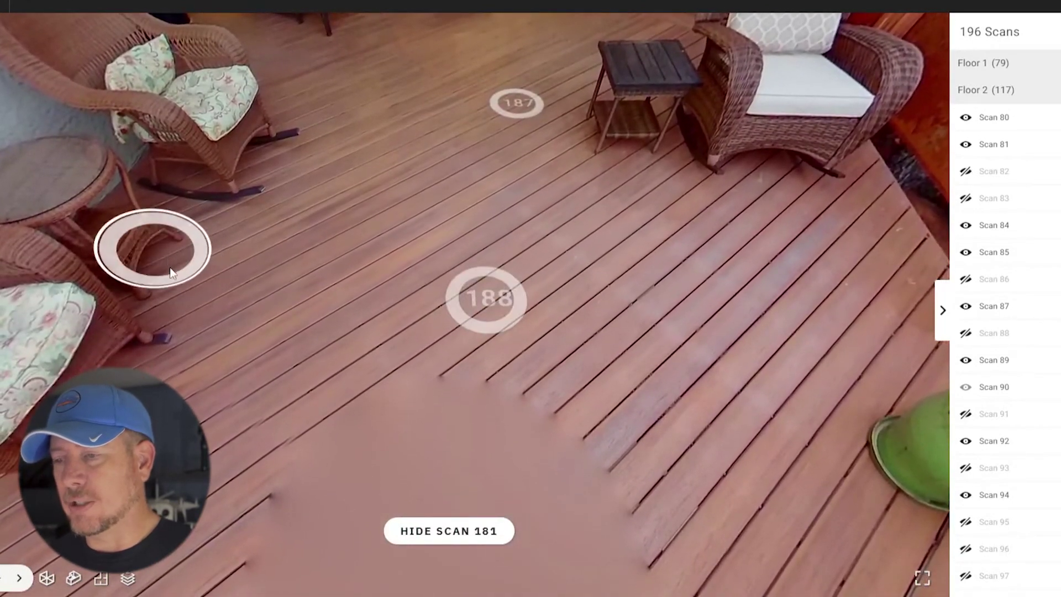
drag(192, 251, 201, 364)
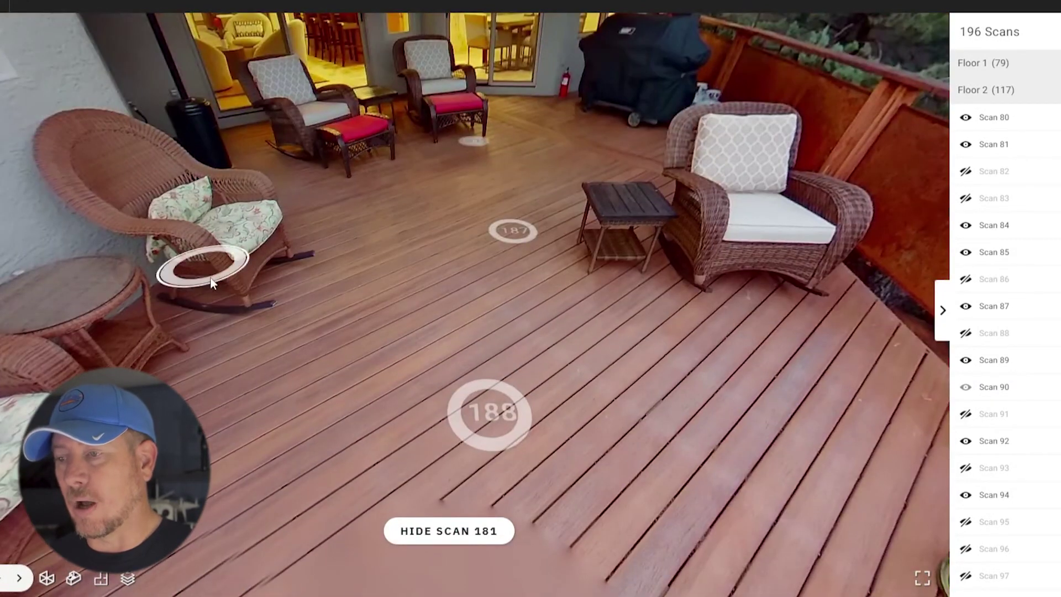
drag(622, 374, 572, 230)
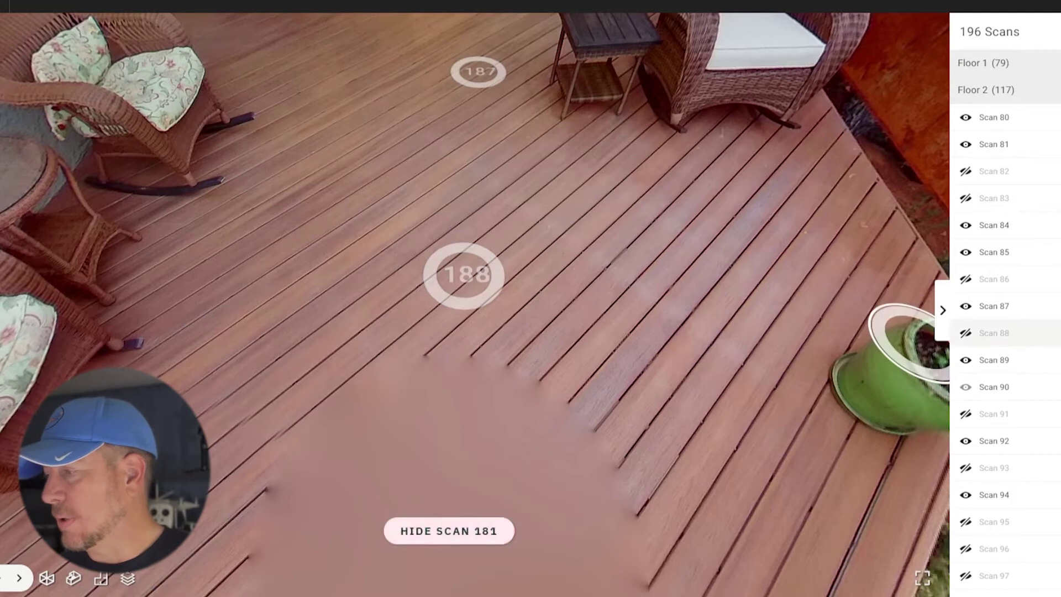
Open hidden Scan 182 from the scan list and examine the markers around the kitchen island, grey armchairs and fireplace
scroll(1000, 414, down, 8)
scroll(1058, 423, down, 12)
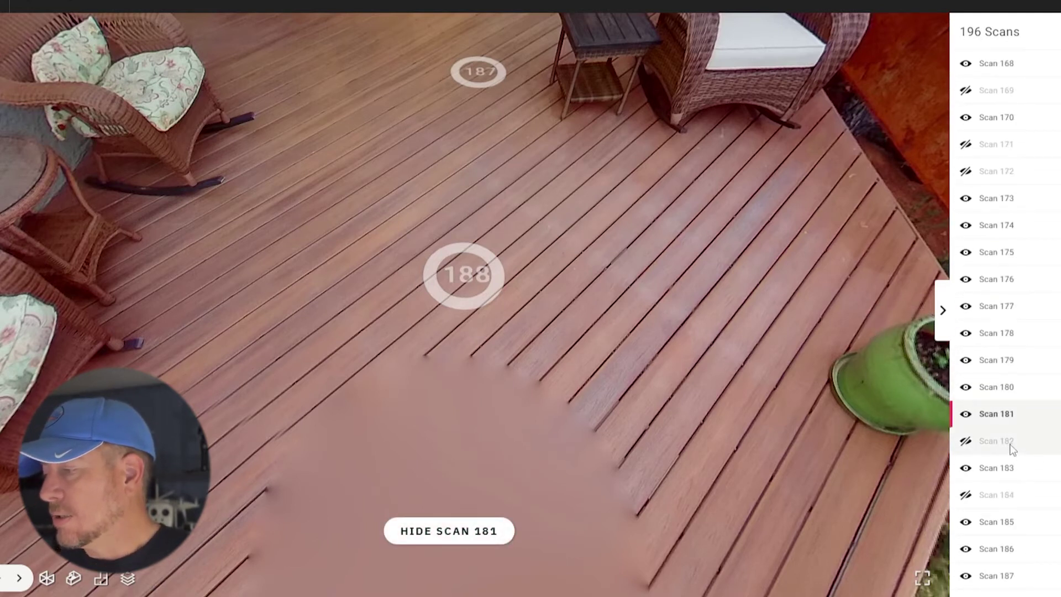
click(1009, 442)
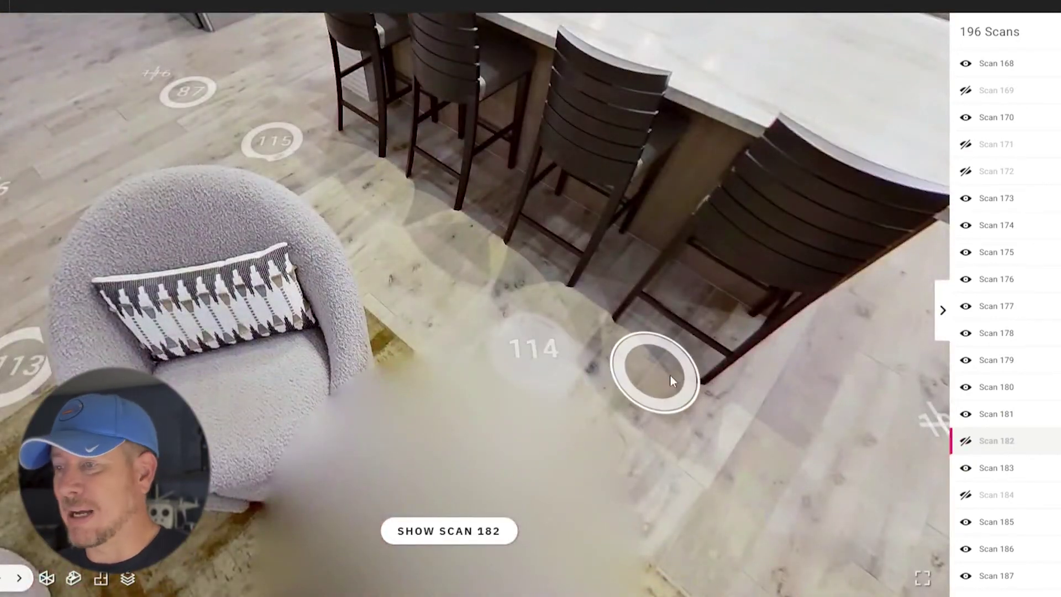
drag(651, 370, 61, 362)
drag(345, 350, 298, 487)
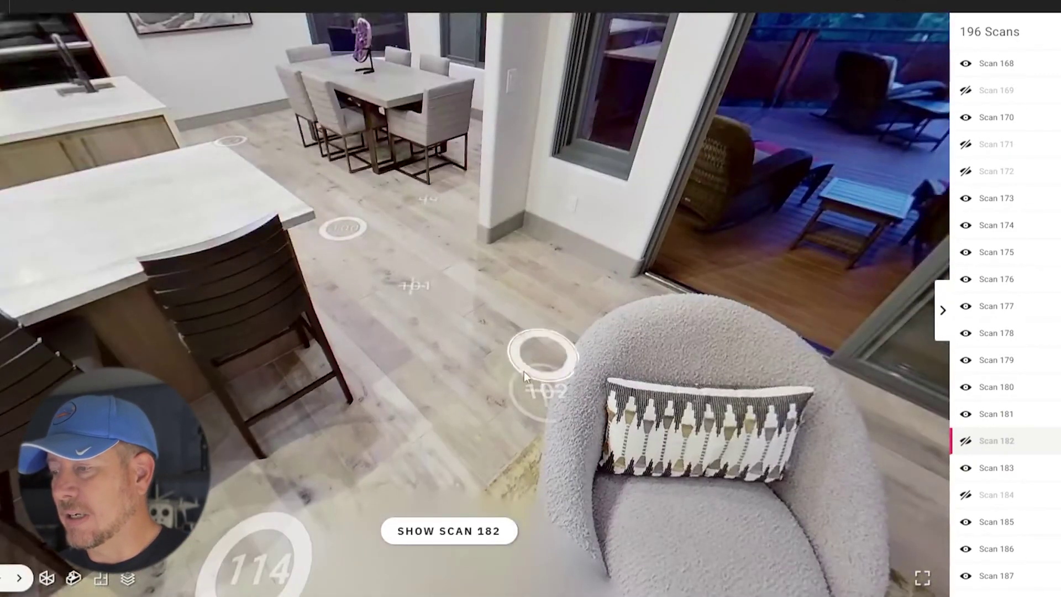
drag(441, 414, 417, 369)
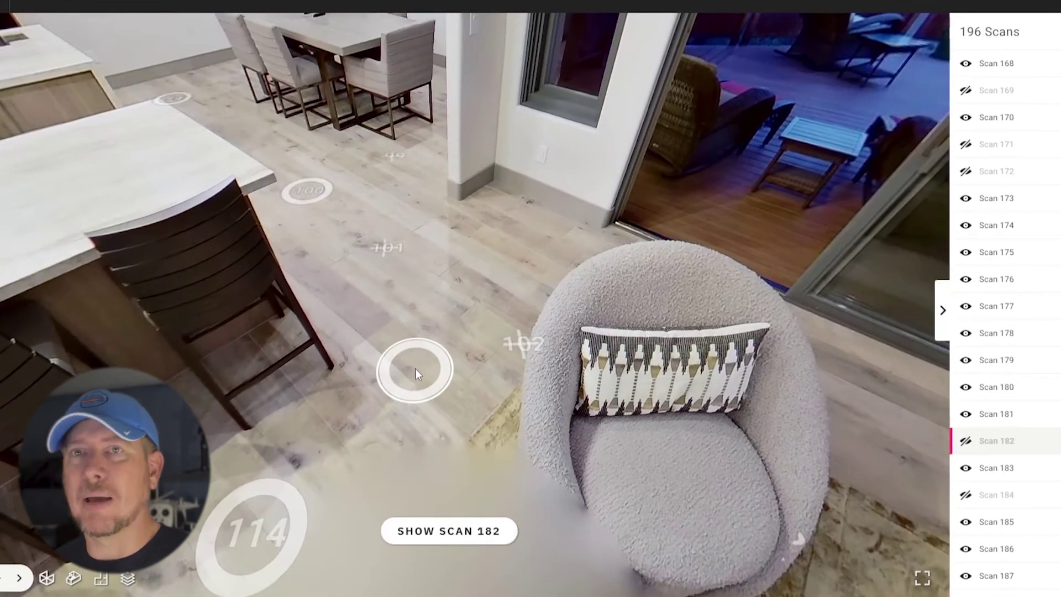
drag(484, 394, 224, 227)
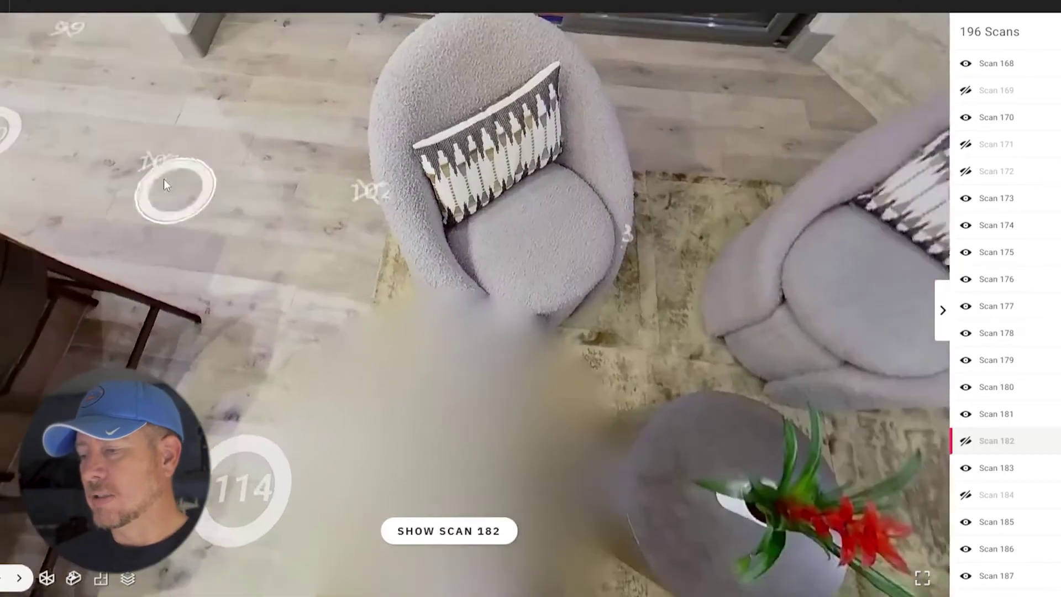
drag(562, 368, 187, 362)
drag(471, 289, 238, 369)
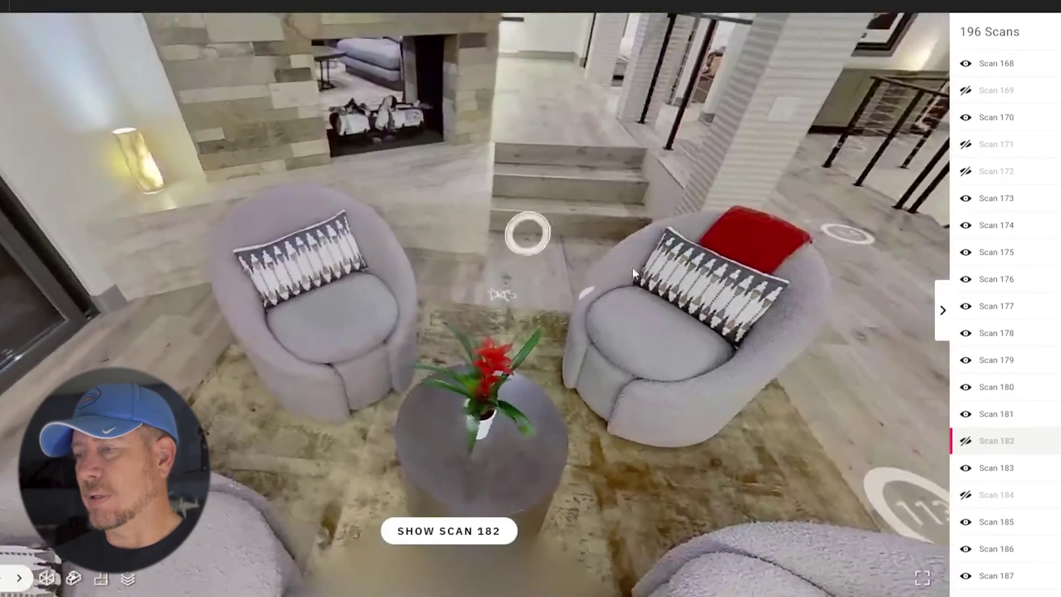
drag(694, 300, 601, 340)
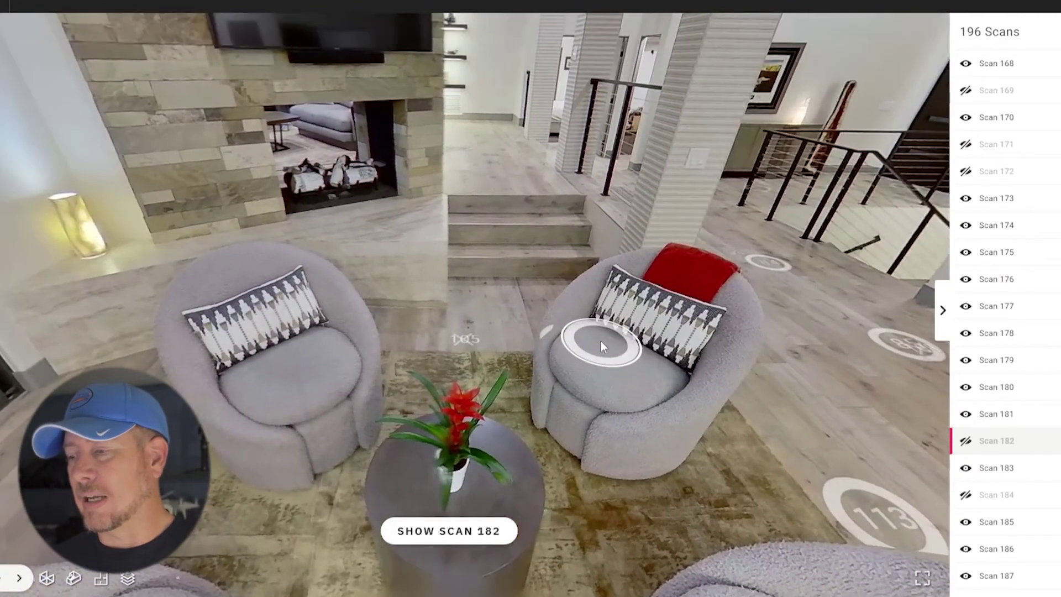
click(305, 407)
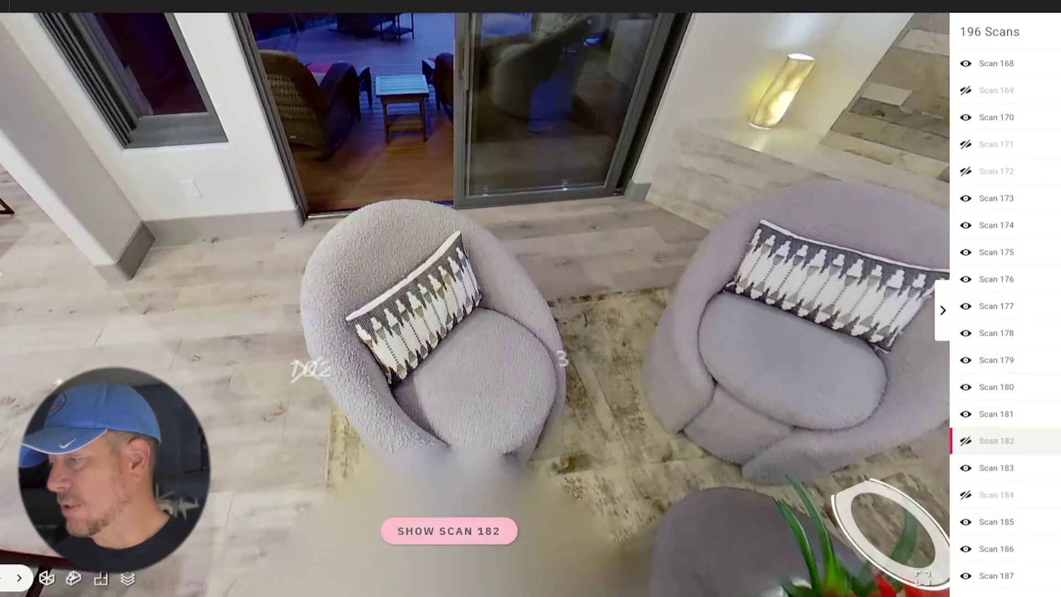
Step through Scans 183 to 188 in order, following the path from the living room doorway across the deck
click(1002, 468)
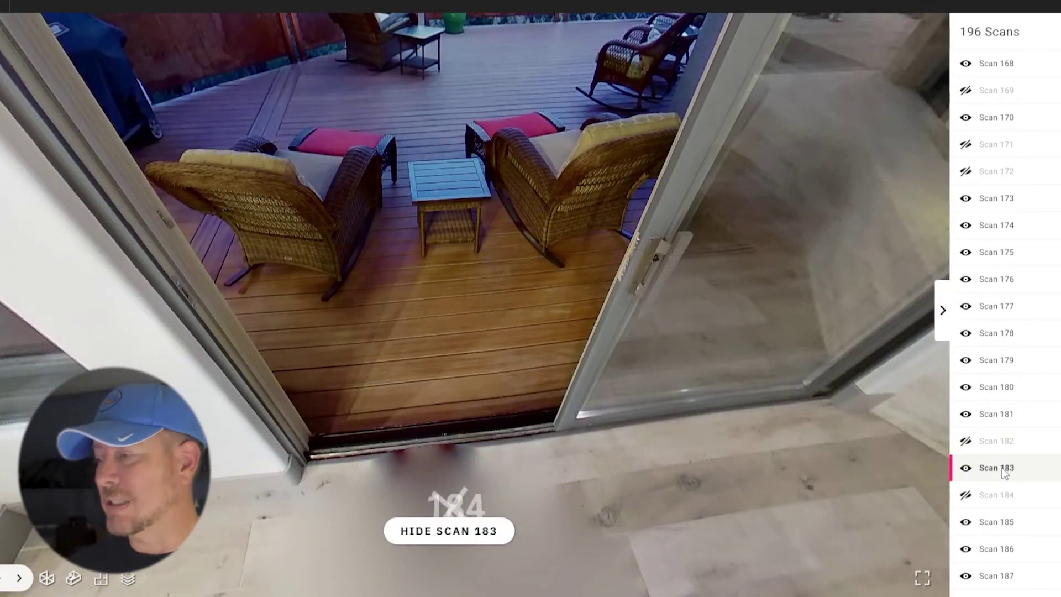
click(1009, 496)
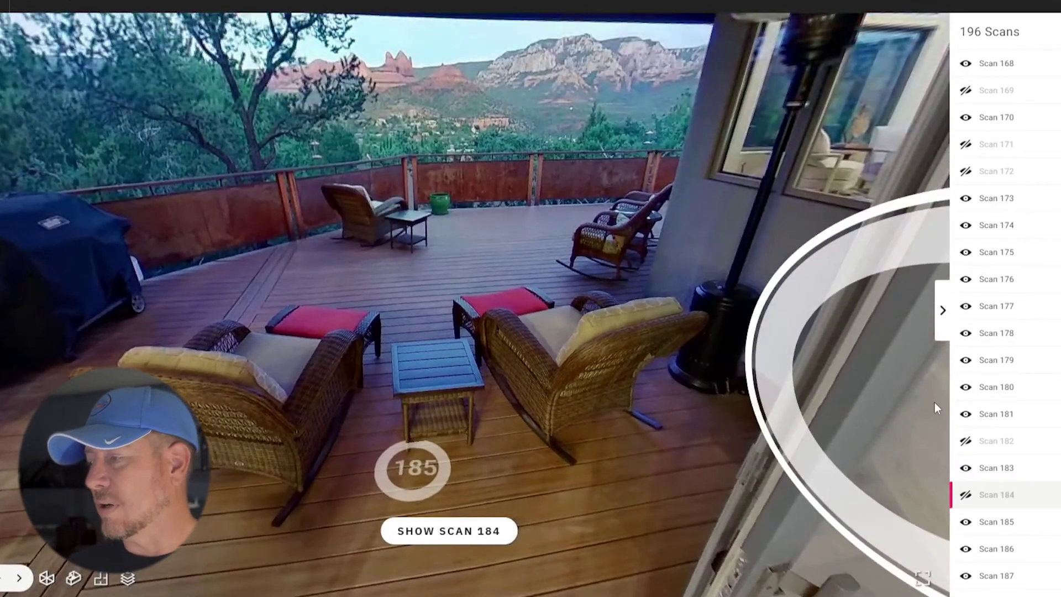
drag(605, 284, 608, 392)
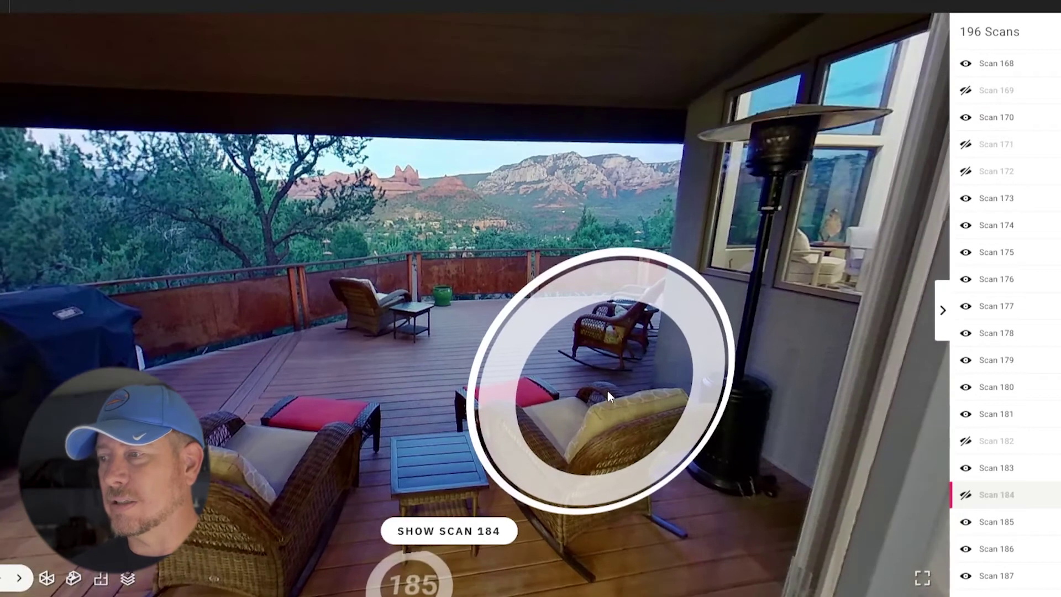
click(1009, 525)
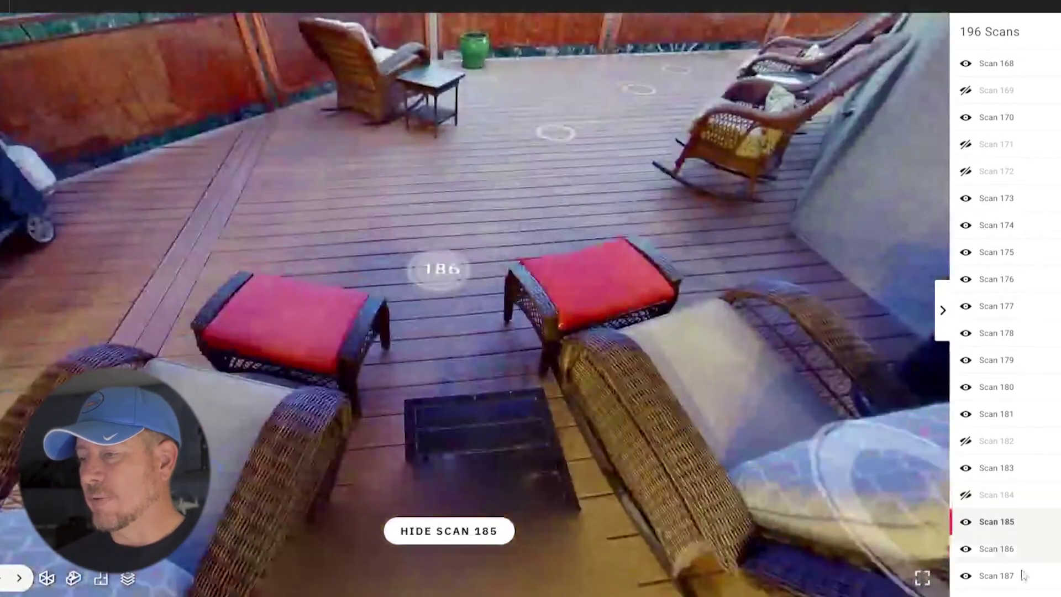
click(1009, 558)
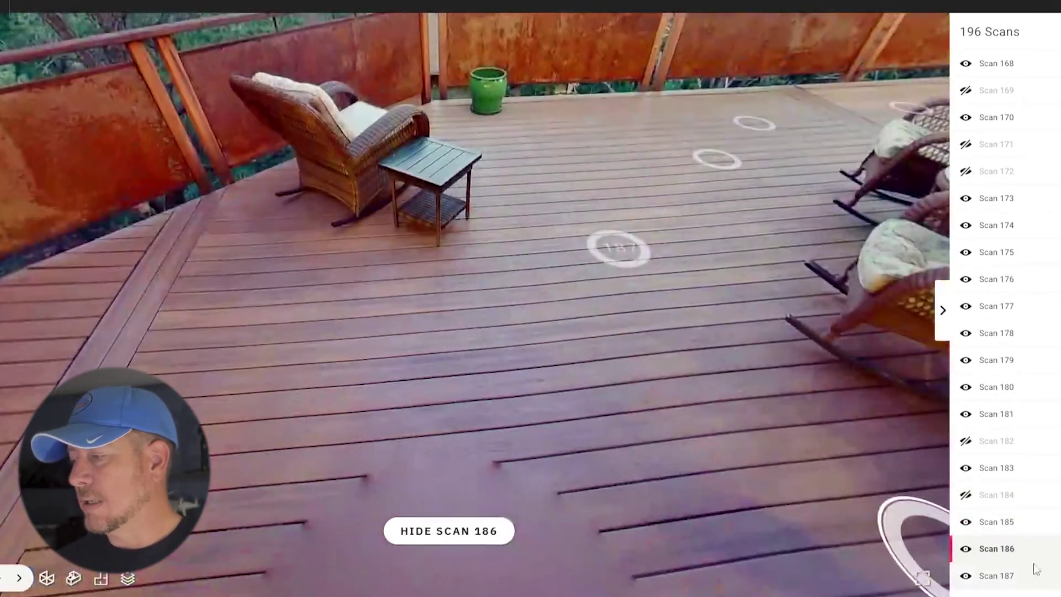
click(1012, 576)
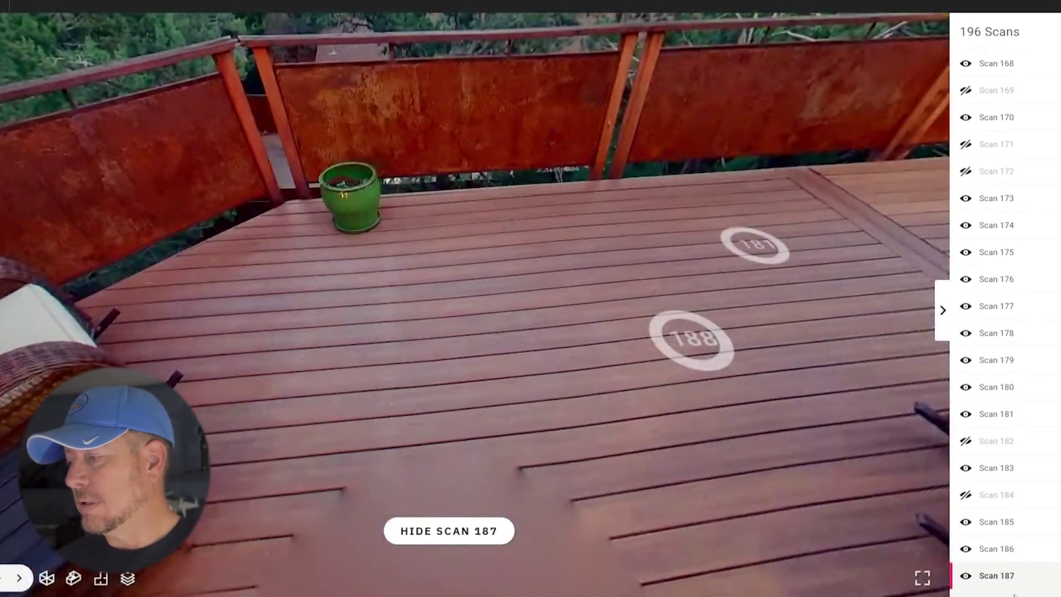
click(1013, 594)
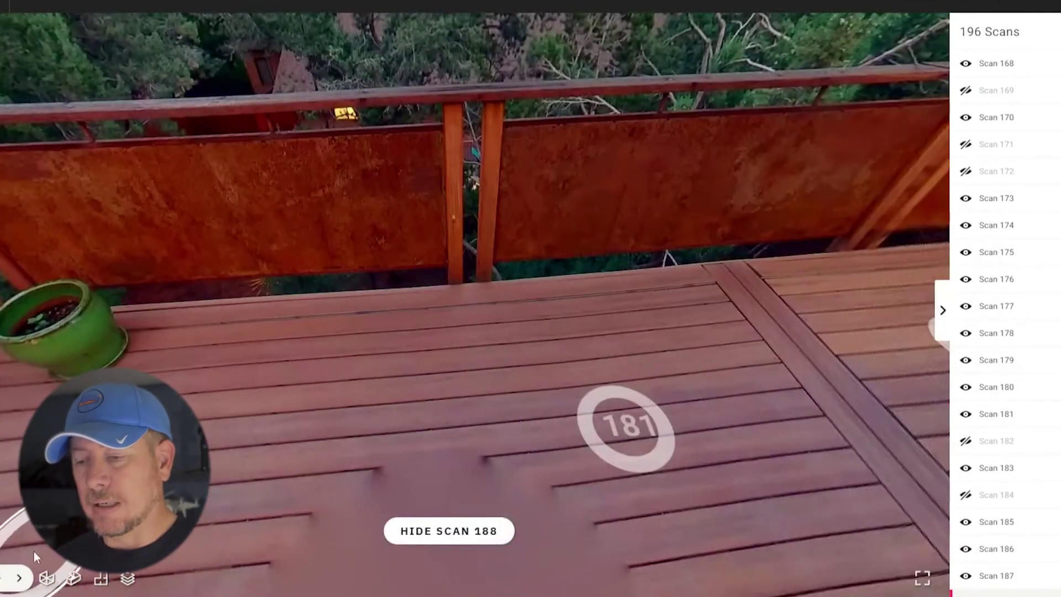
Move from Scan 131 near the entry to hidden Scan 145 and examine the markers toward the bedroom and side hallway
click(98, 582)
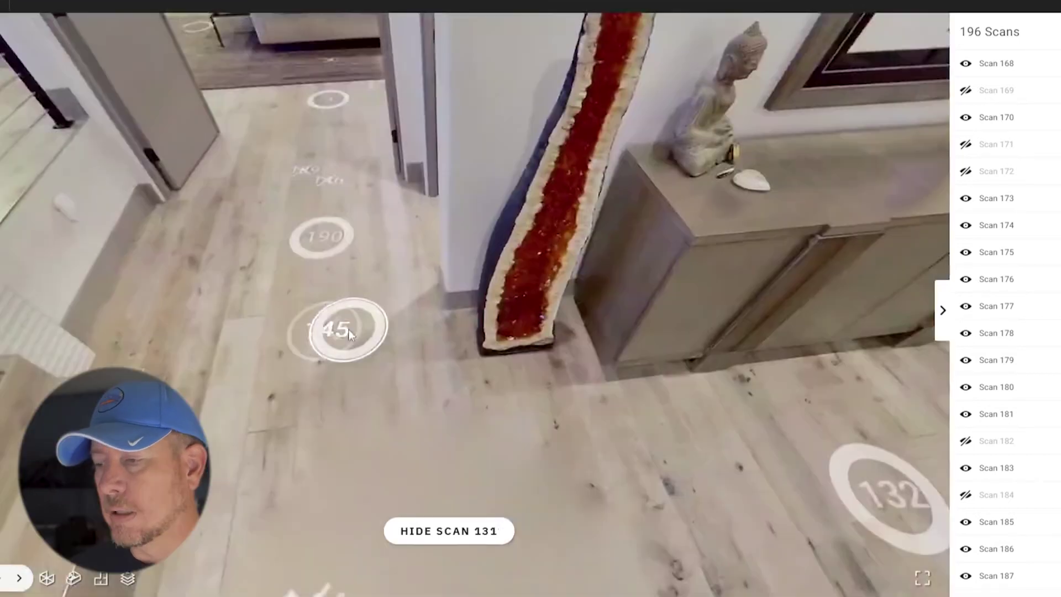
click(340, 322)
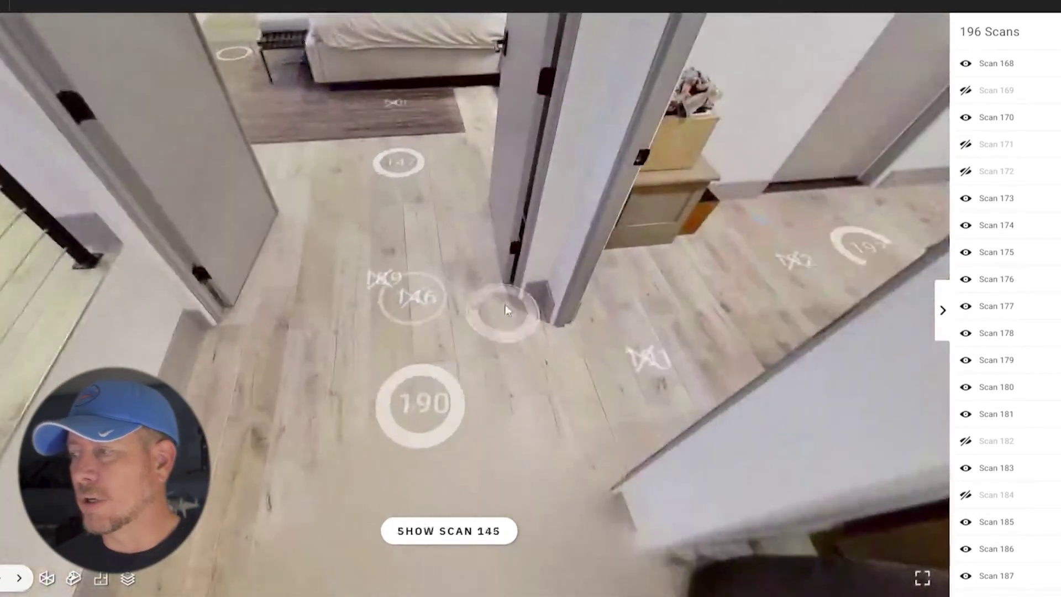
drag(503, 310, 369, 399)
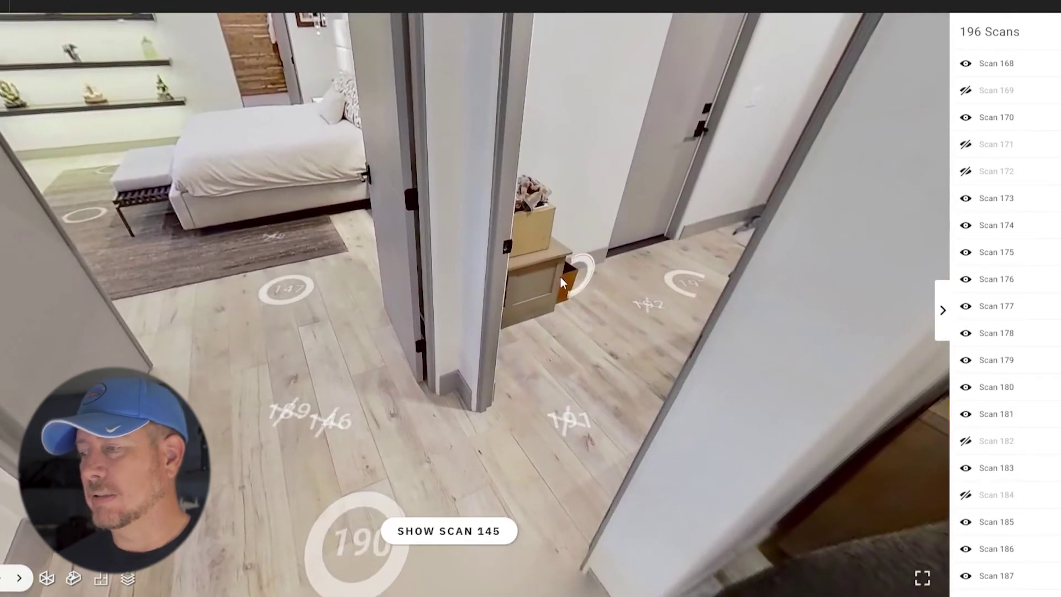
drag(482, 408, 237, 450)
drag(391, 323, 326, 387)
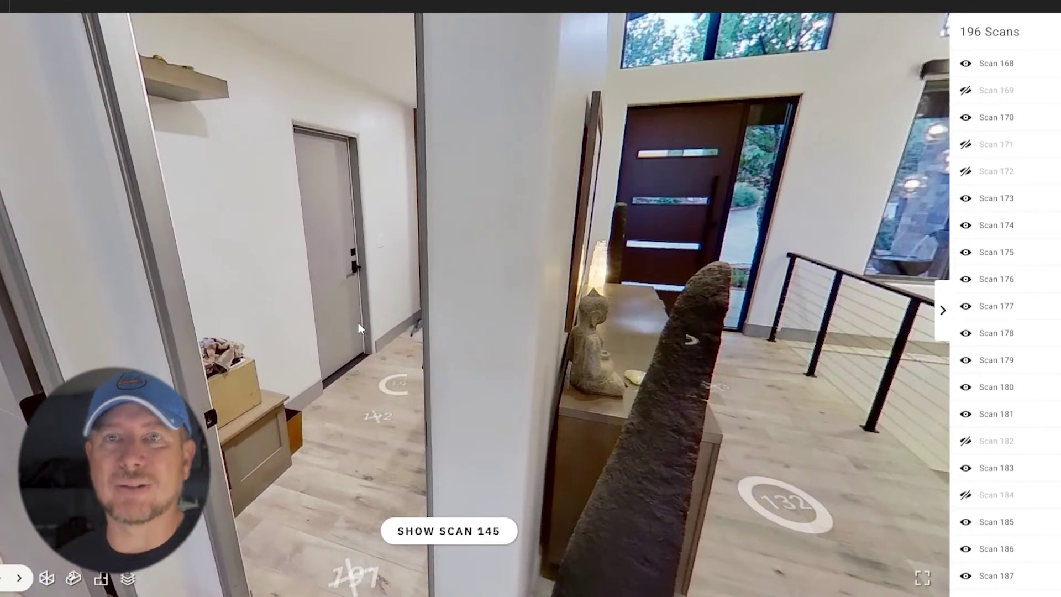
Examine the doorway markers around hidden Scan 145 and move through hidden Scan 146 to Scan 190
click(370, 303)
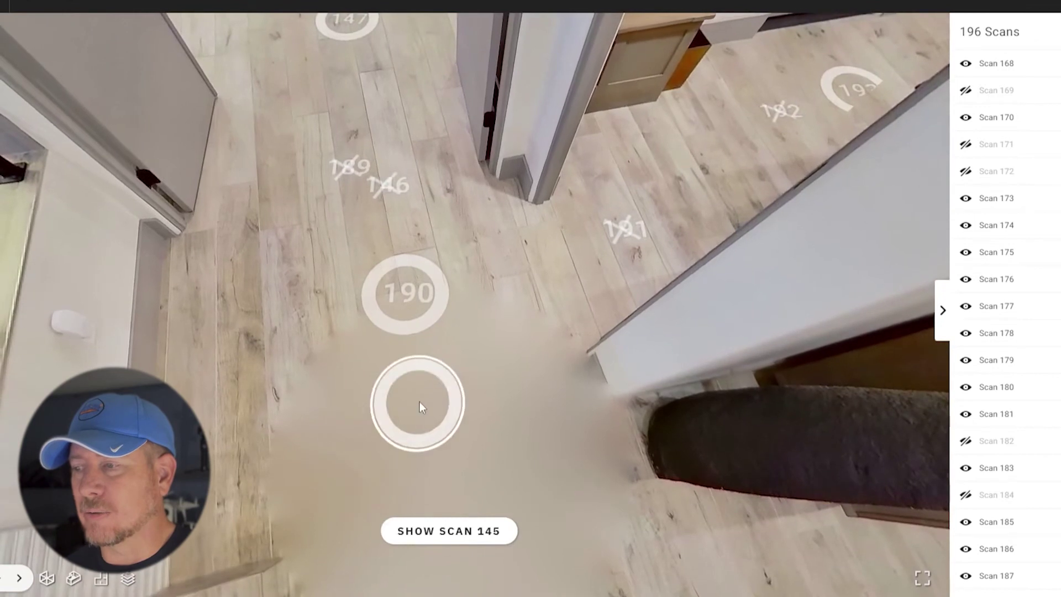
drag(524, 334, 497, 221)
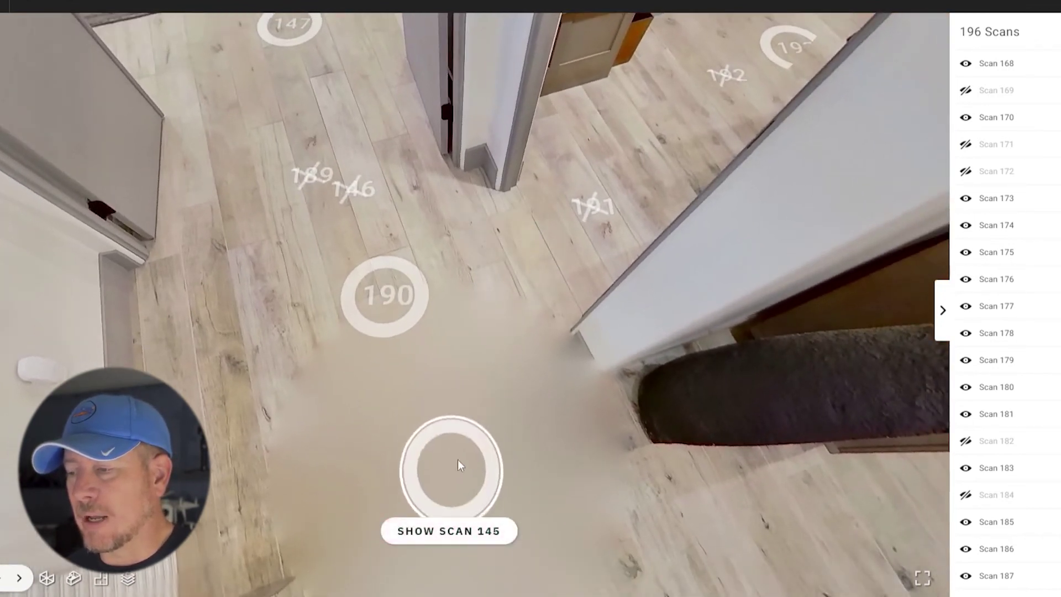
drag(478, 403, 509, 574)
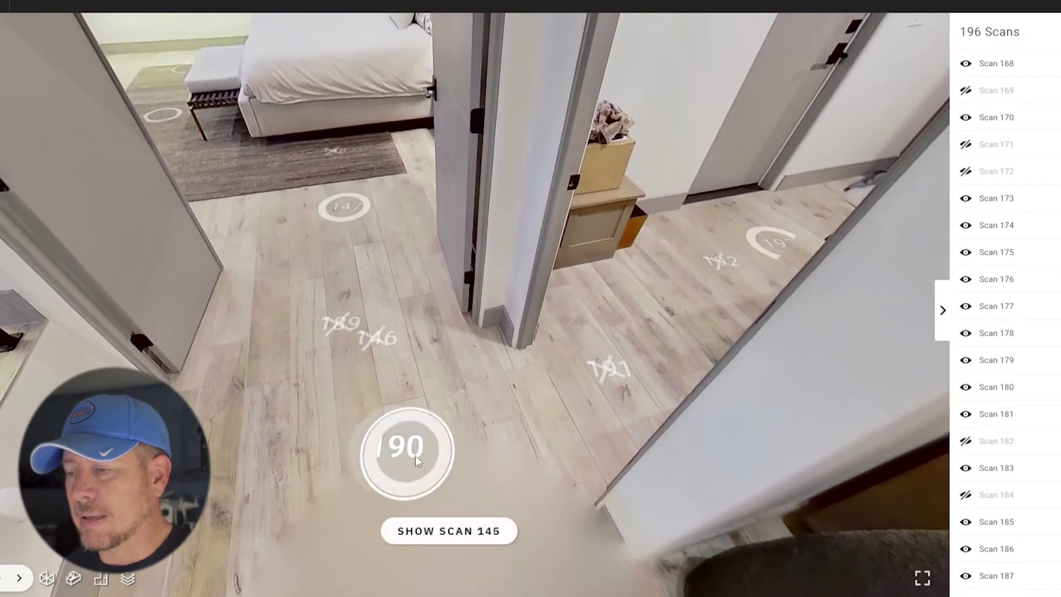
click(378, 336)
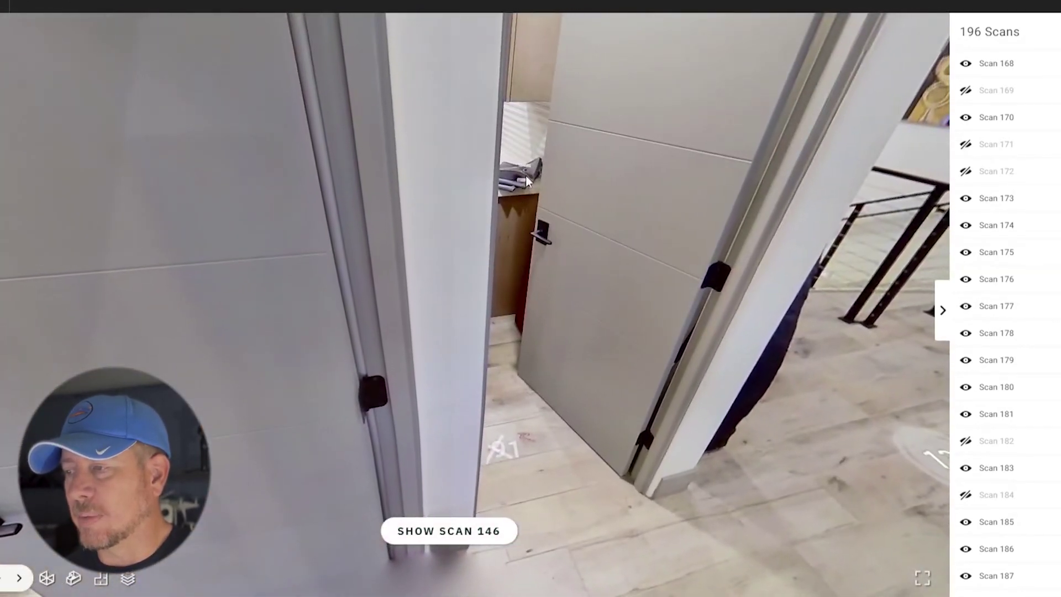
drag(586, 461, 431, 460)
click(515, 478)
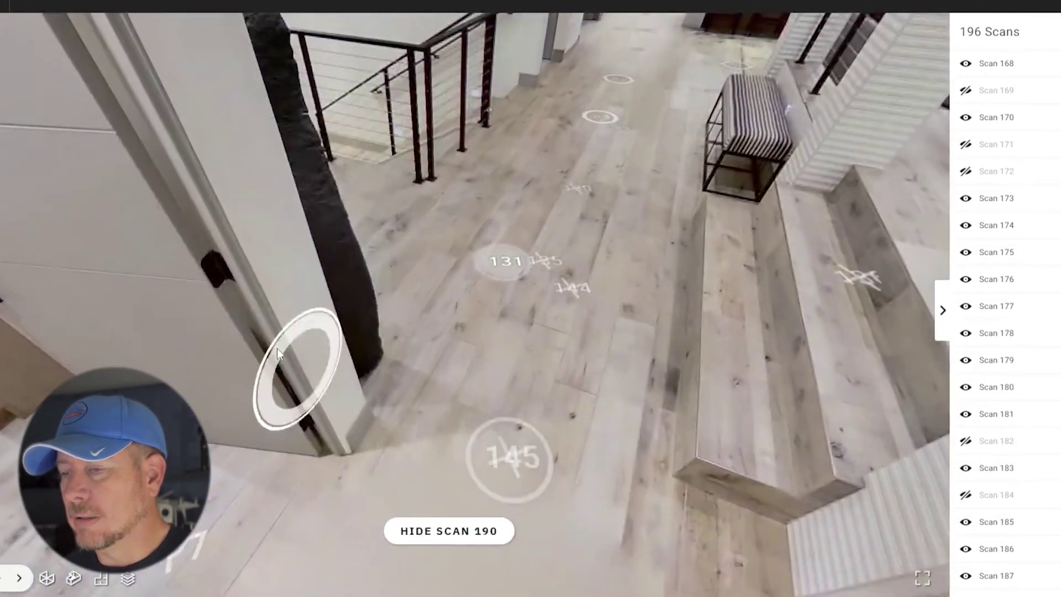
Look around from Scan 190 and examine the neighbouring markers toward the laundry room, the bedroom and the entry
drag(263, 301, 546, 408)
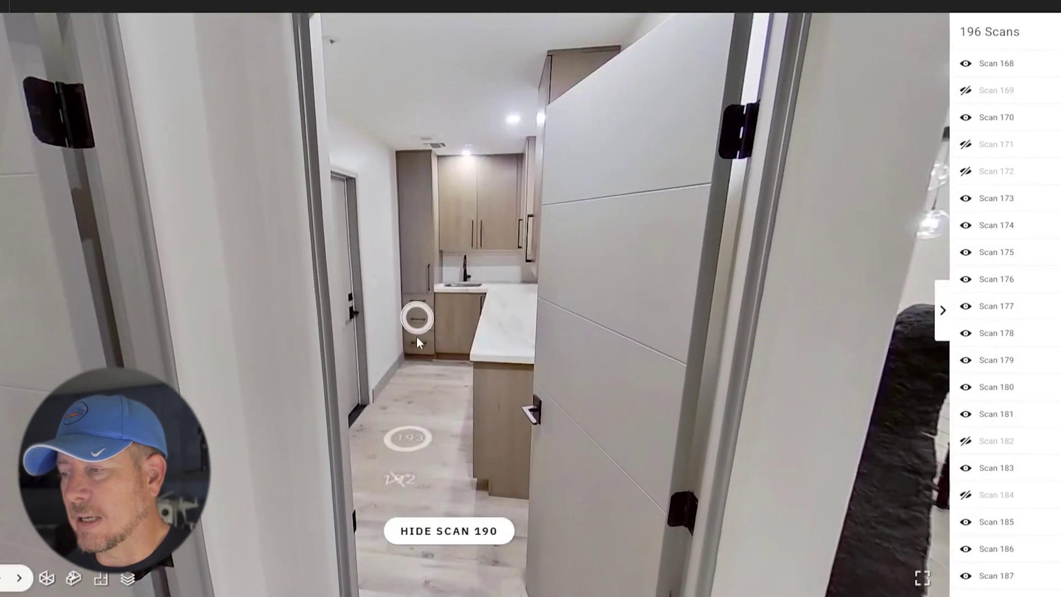
drag(481, 505, 504, 382)
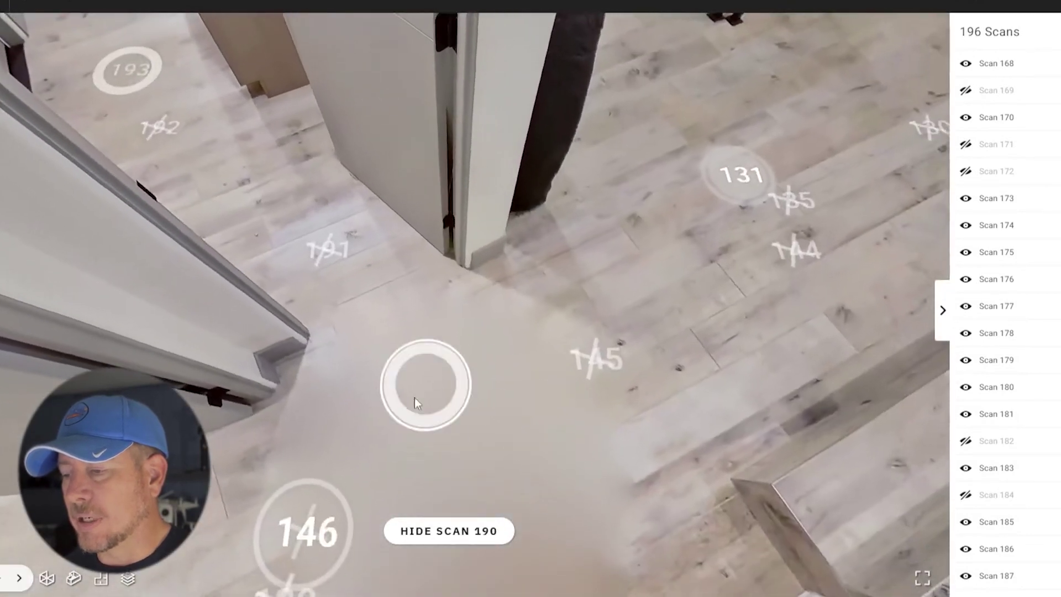
drag(359, 203, 469, 316)
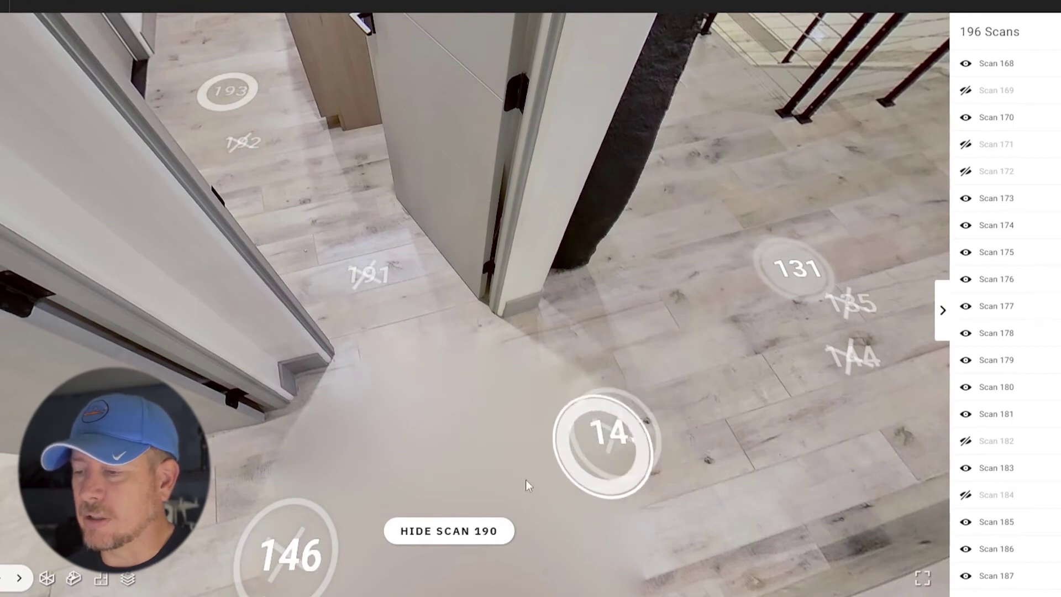
drag(479, 408, 665, 313)
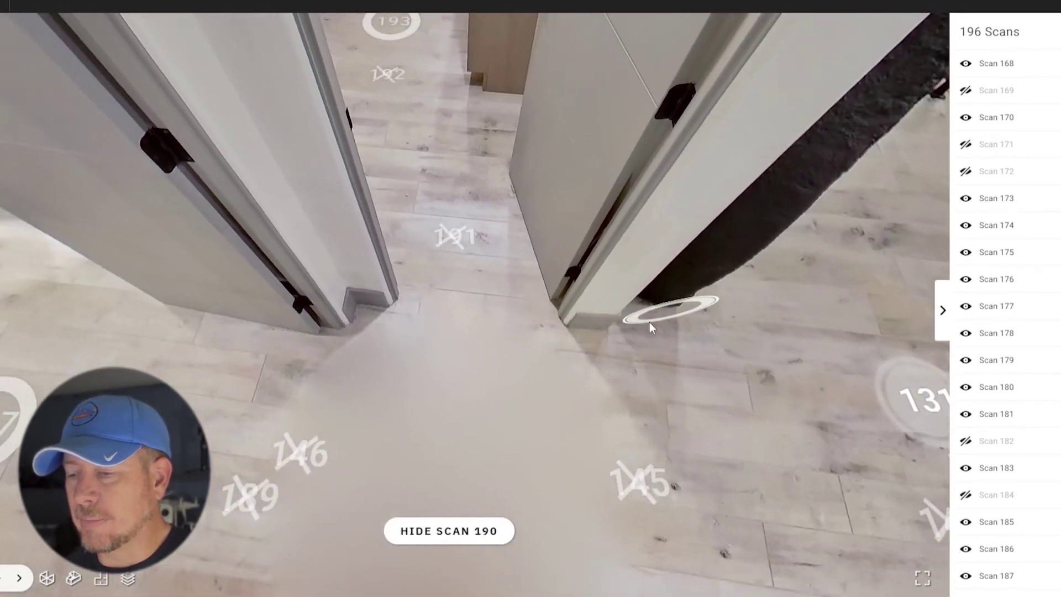
drag(479, 428, 529, 425)
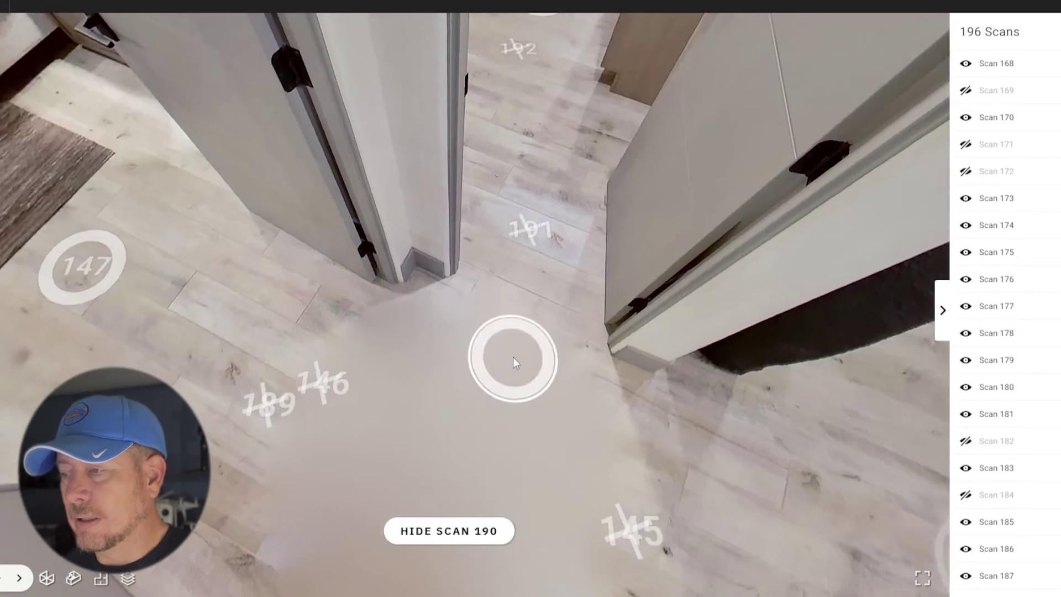
Move to Scan 193 at the garage doorway, step back to hidden Scan 191 and return to Scan 193
click(513, 357)
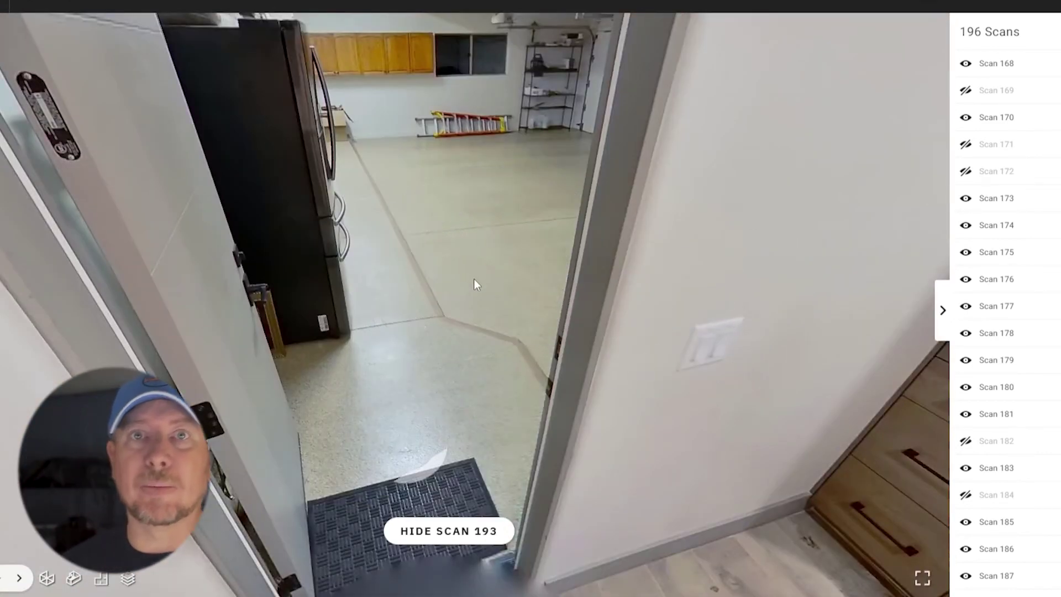
mouse_move(441, 431)
mouse_down()
mouse_move(511, 331)
mouse_move(574, 310)
mouse_up()
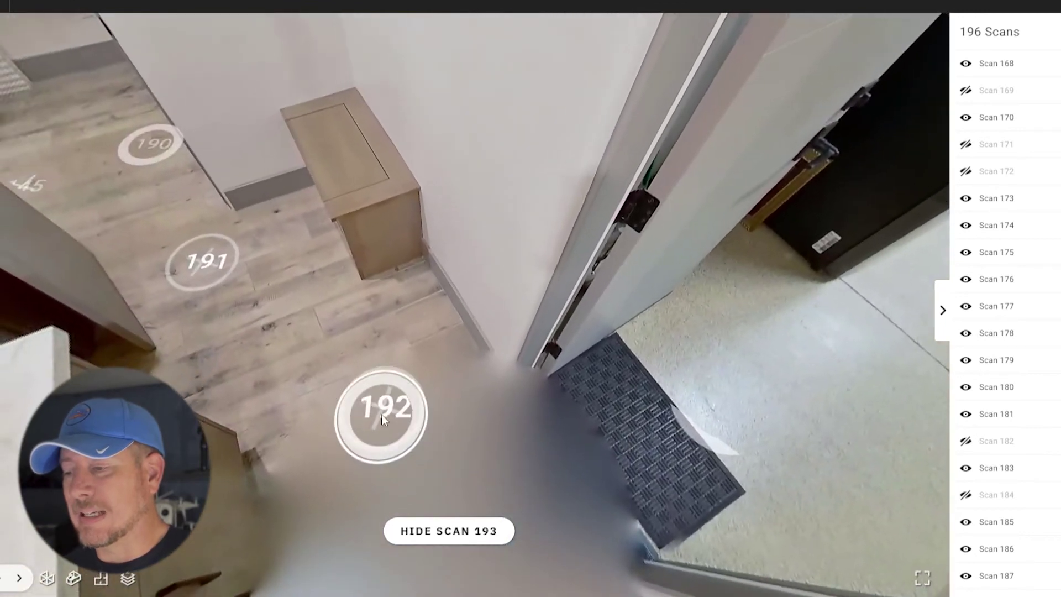
click(381, 413)
drag(240, 349, 582, 455)
drag(660, 426, 398, 465)
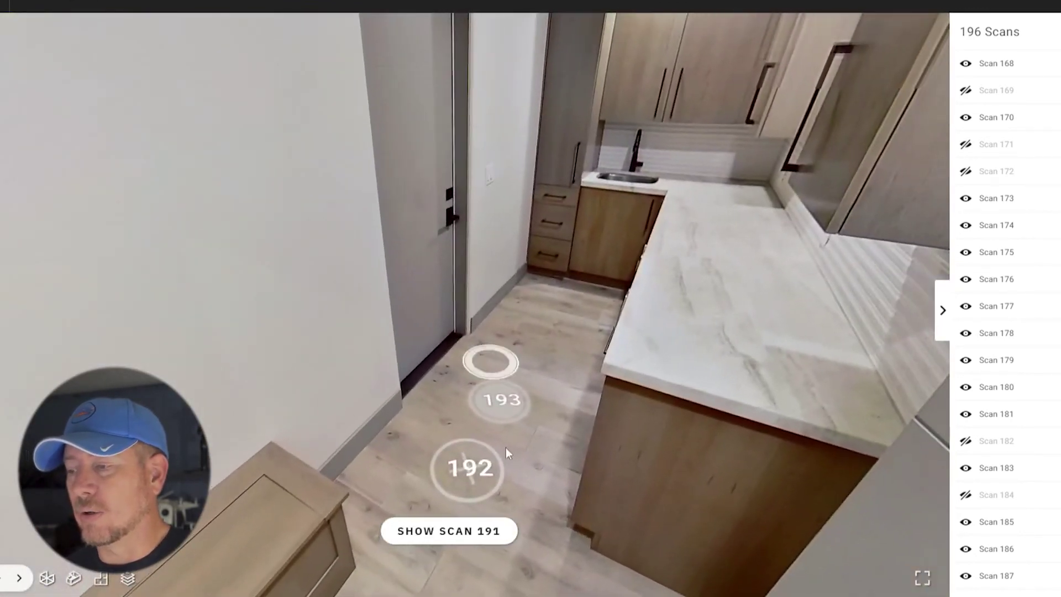
click(492, 413)
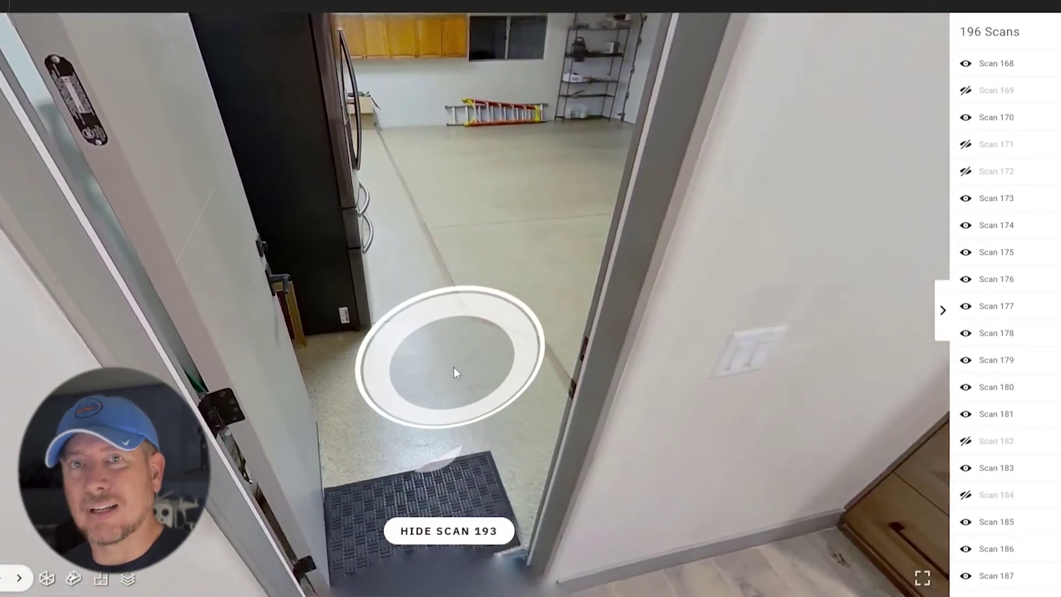
Return to Scan 190 and look from the living room railing to the bedroom doorway
click(453, 368)
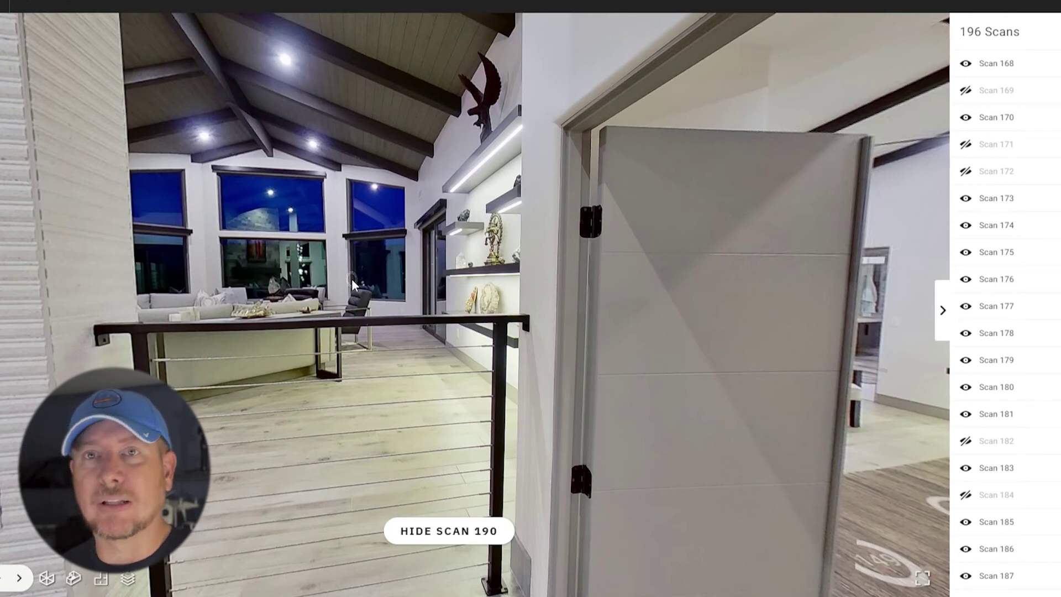
drag(829, 326, 346, 304)
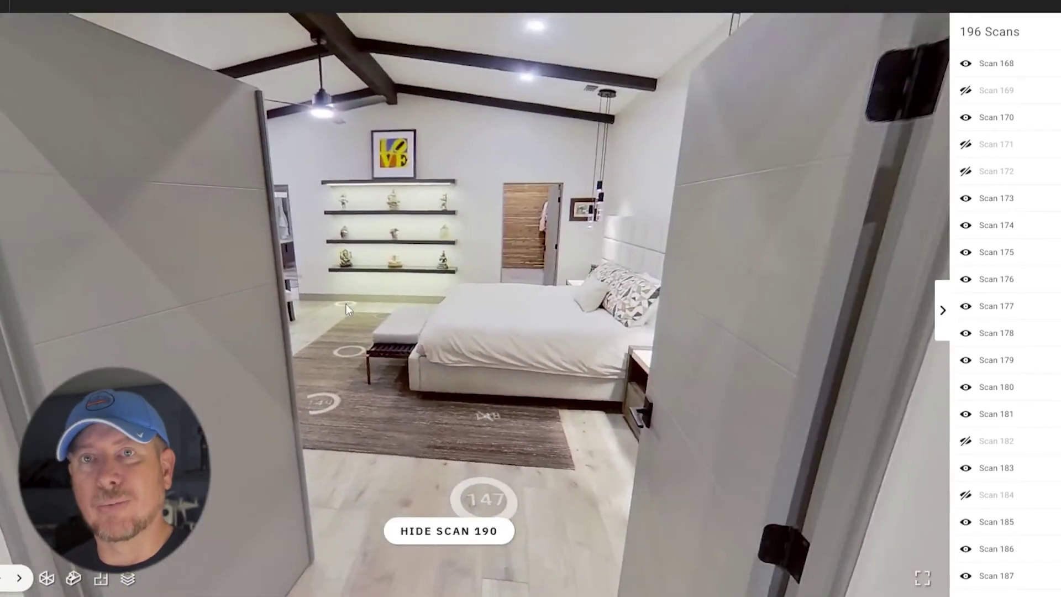